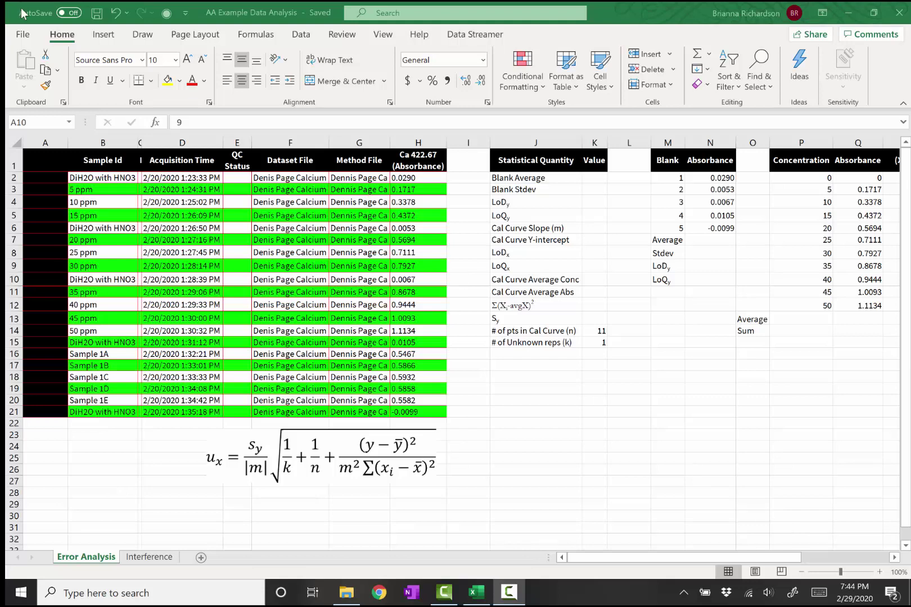
# Open the Excel add-ins manager from the program options and apply Analysis ToolPak and Solver Add-in as enabled add-ins
pyautogui.click(23, 36)
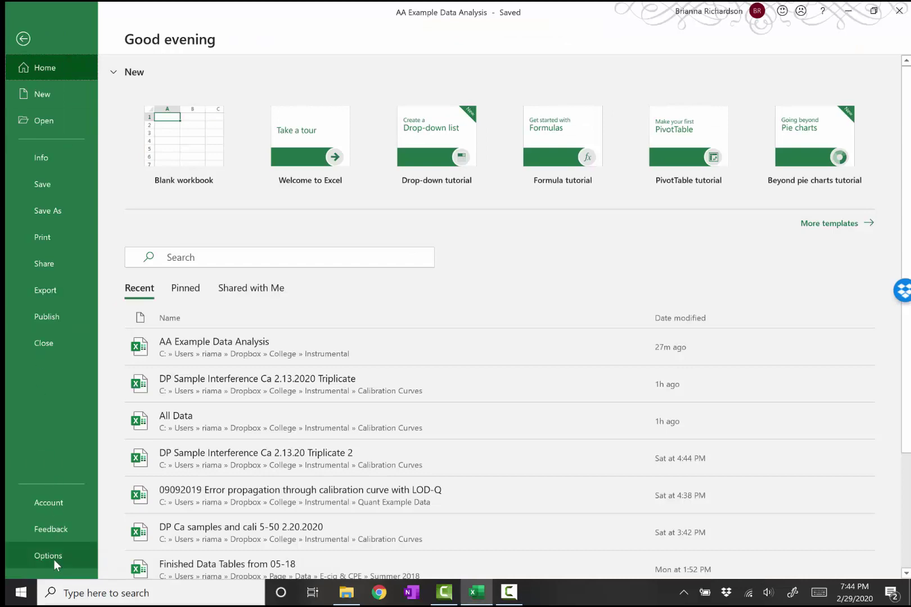
pyautogui.click(53, 558)
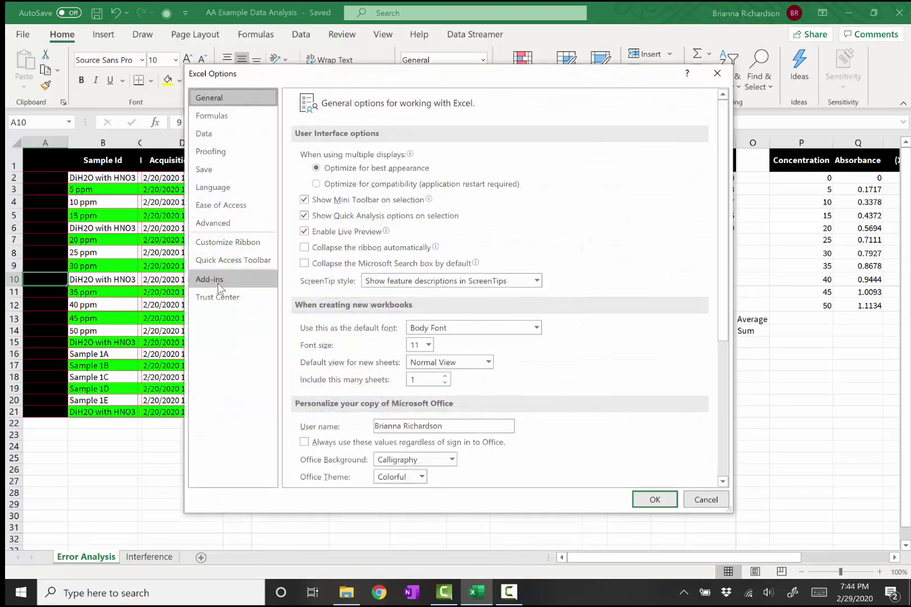
pyautogui.click(217, 283)
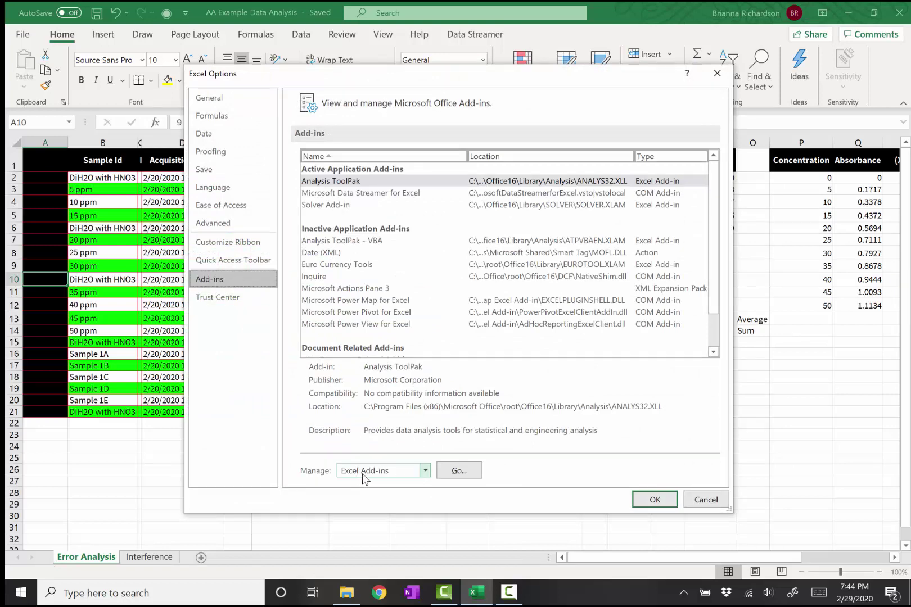
pyautogui.click(457, 471)
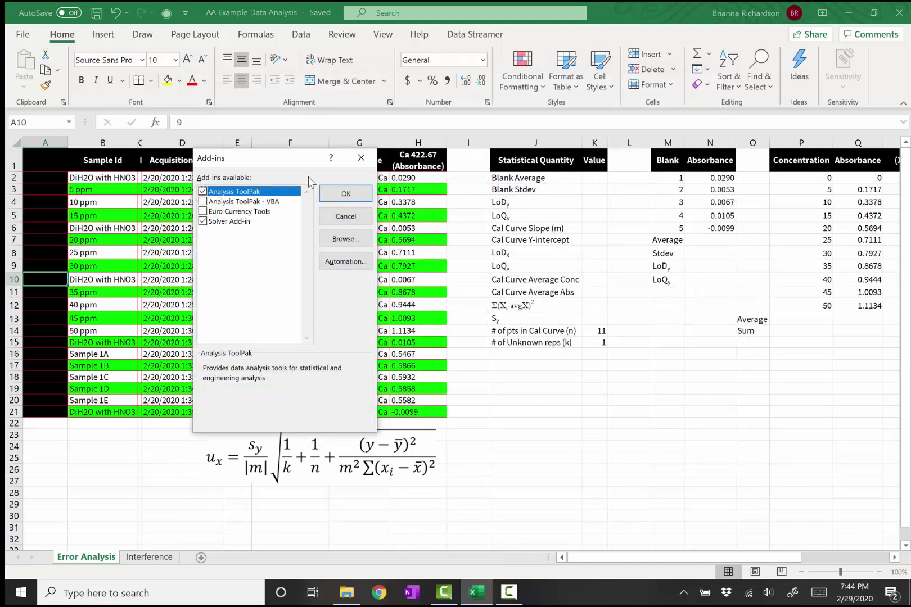
pyautogui.click(345, 197)
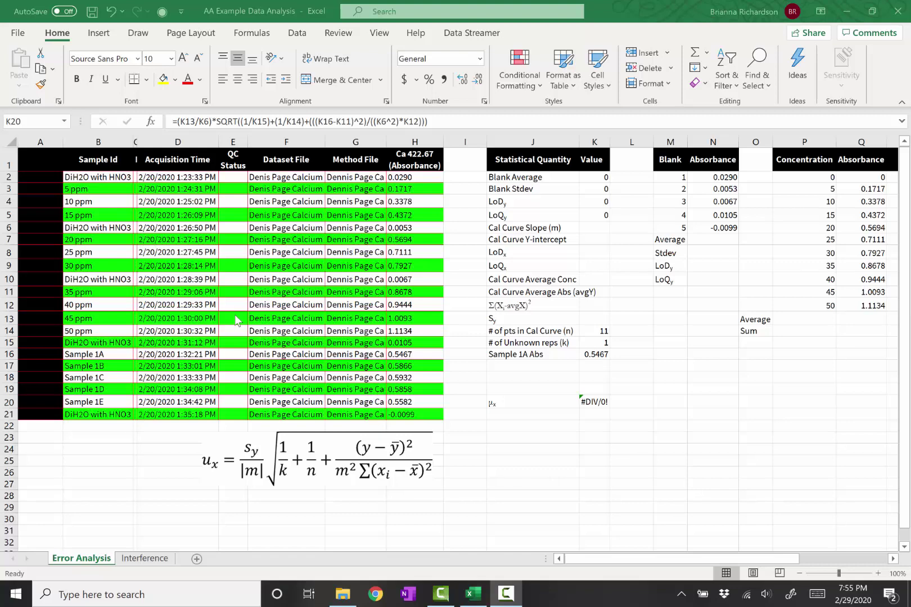
# Calculate the average blank absorbance in N7 with the AVERAGE function over N2:N6
pyautogui.click(580, 558)
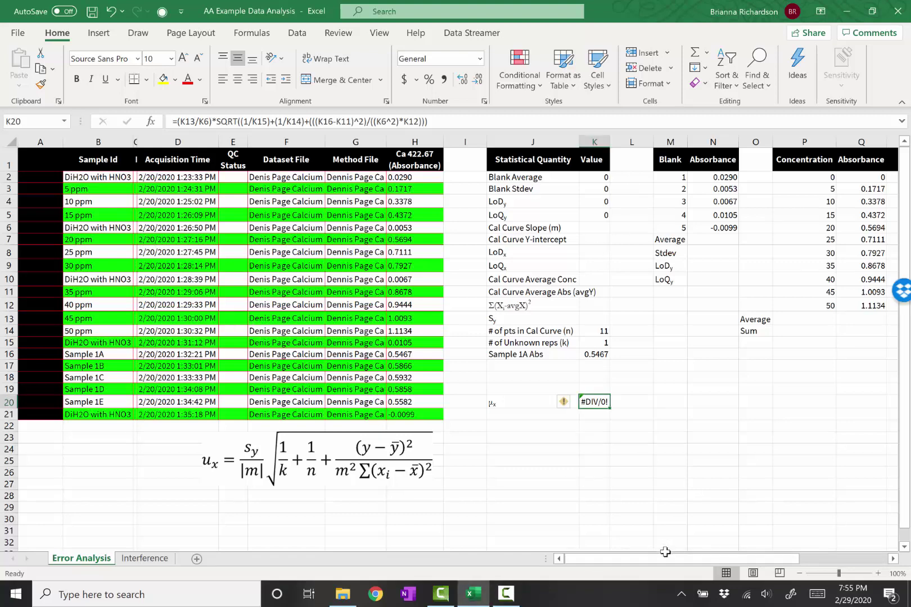
pyautogui.moveTo(668, 559); pyautogui.dragTo(753, 558)
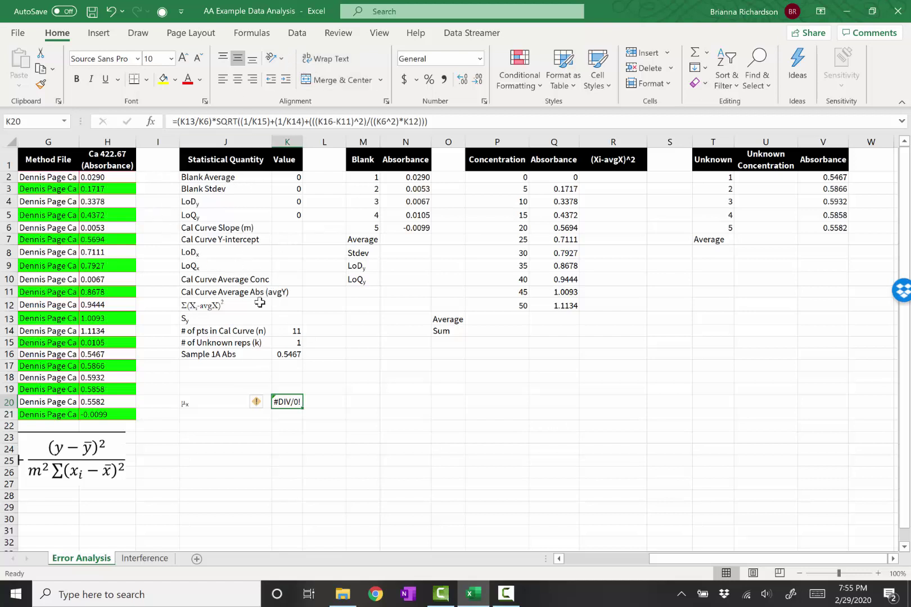
pyautogui.moveTo(662, 560); pyautogui.dragTo(622, 560)
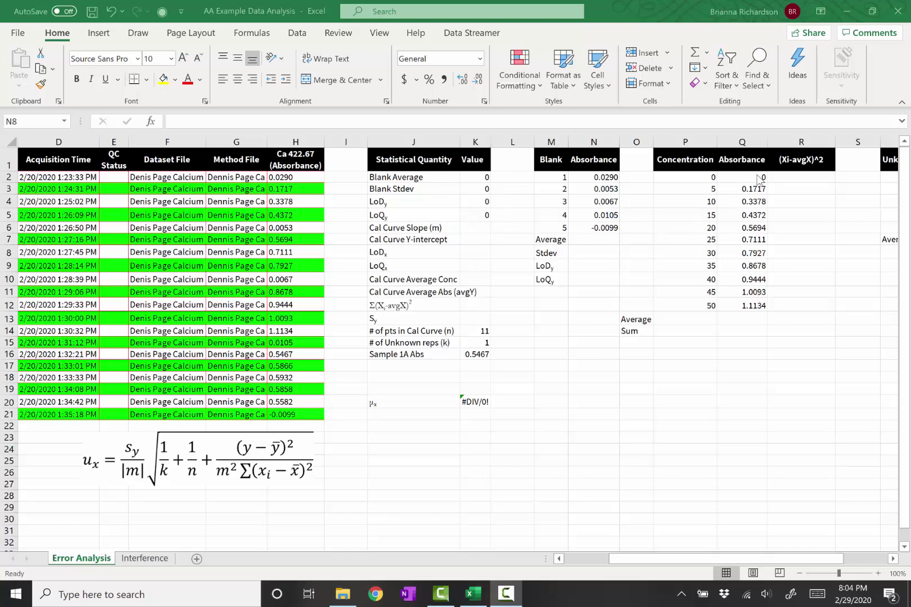
pyautogui.click(604, 238)
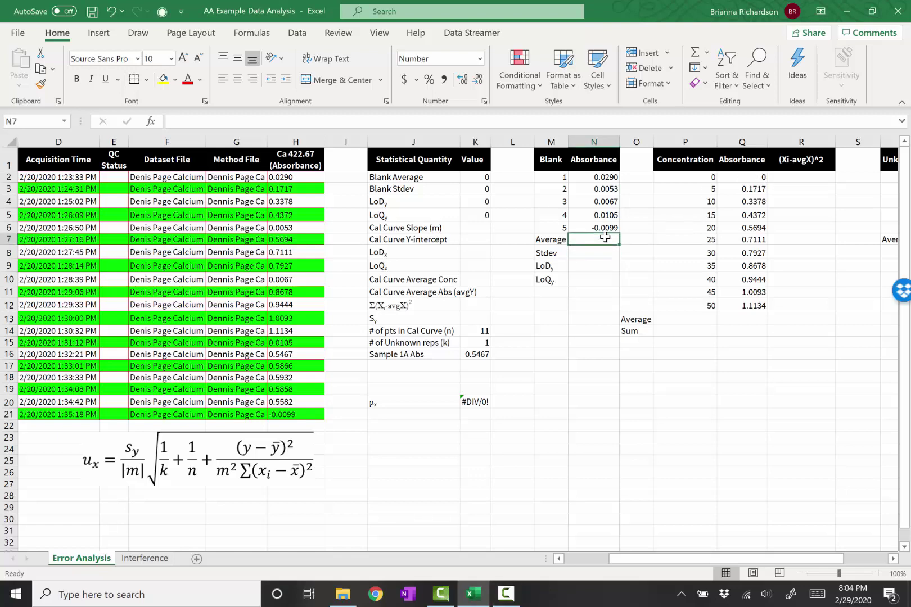
pyautogui.write('=average(')
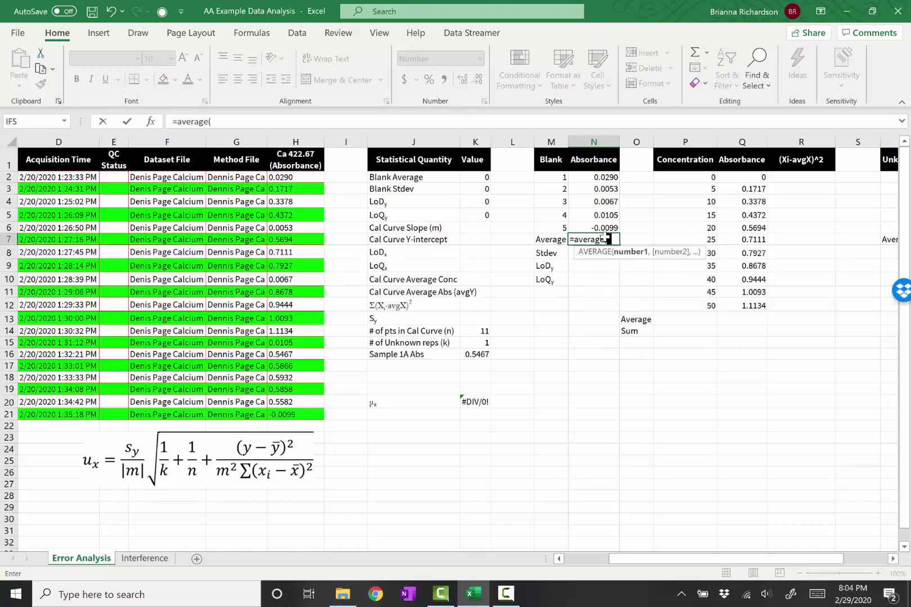
pyautogui.moveTo(616, 179); pyautogui.dragTo(610, 226)
pyautogui.press('Return')
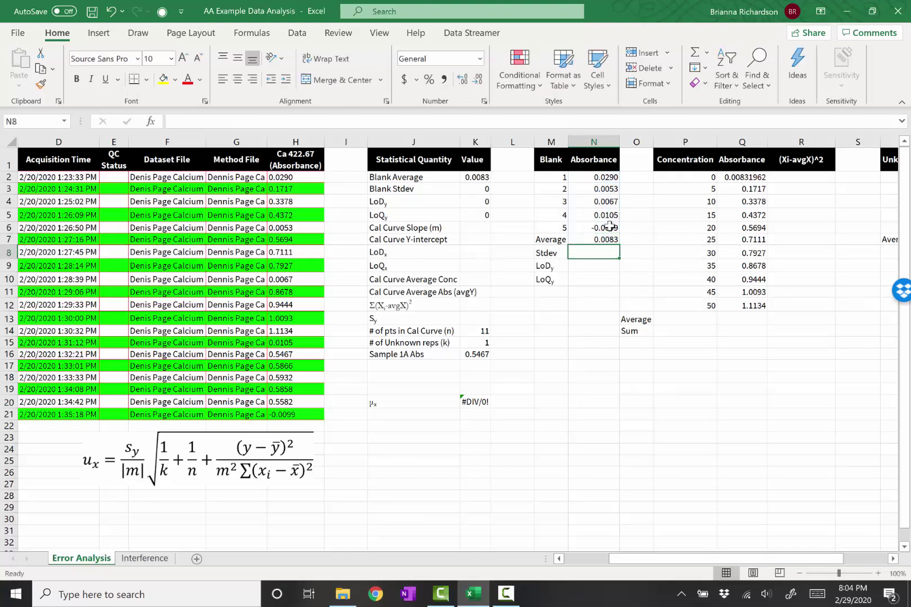
# Calculate the standard deviation of the blank absorbances in N8 with the STDEV function over N2:N6
pyautogui.write('=stde')
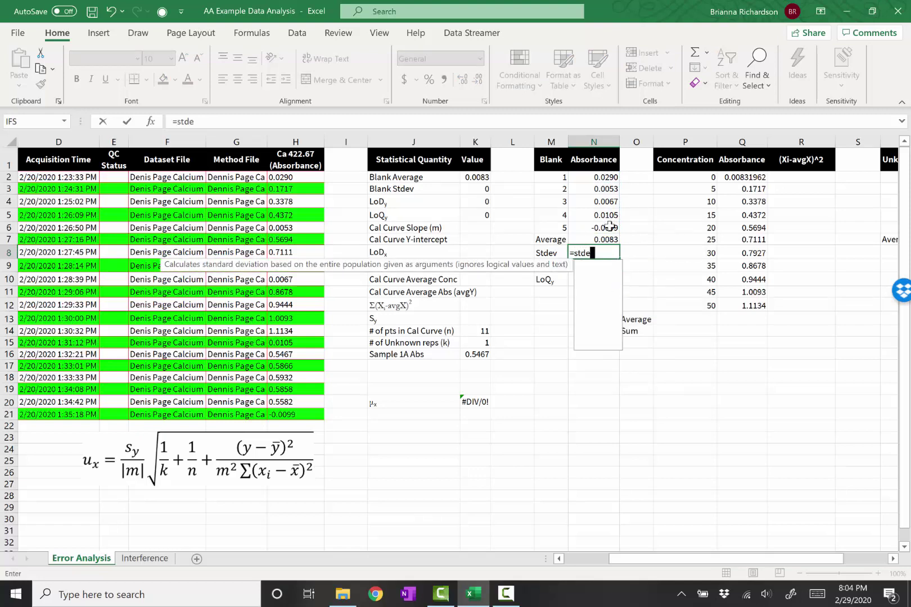
pyautogui.write('v(')
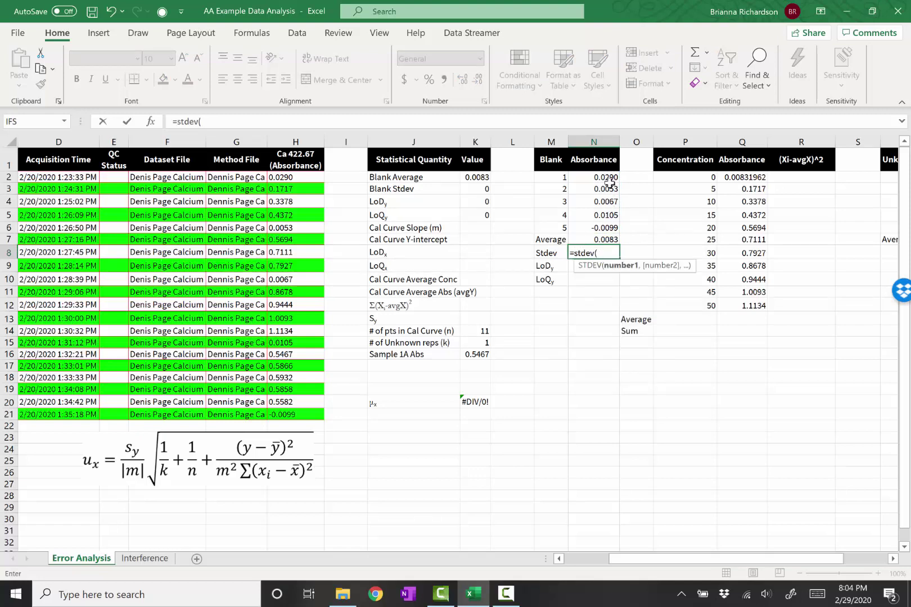
pyautogui.moveTo(605, 177); pyautogui.dragTo(604, 229)
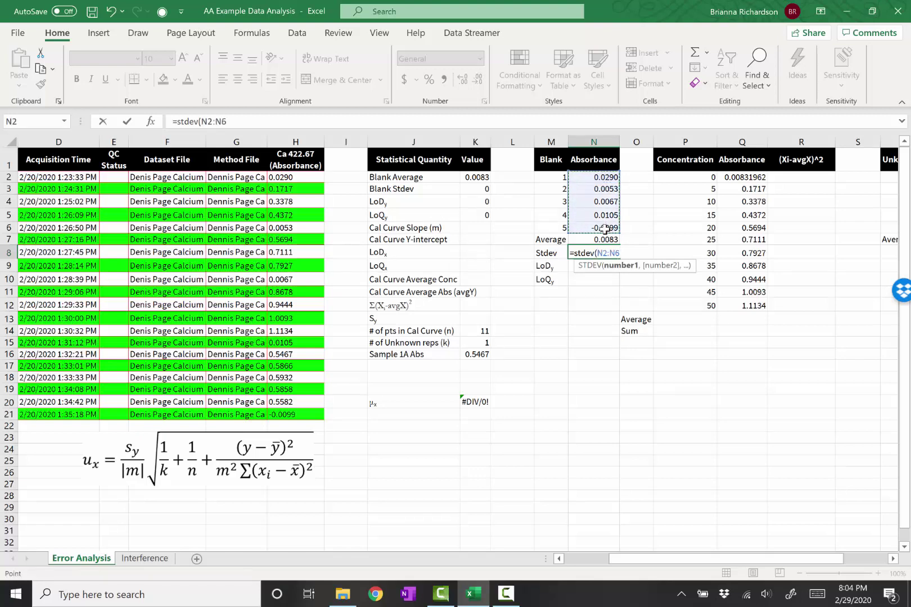
pyautogui.press('Return')
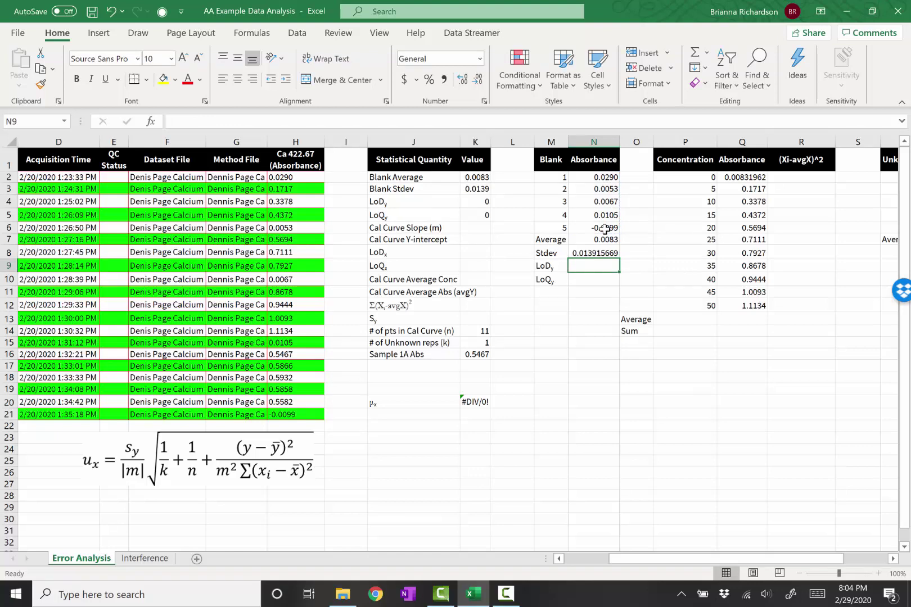
# Calculate LoDy in N9 as the blank average plus three standard deviations, using =N7+3*N8
pyautogui.write('=')
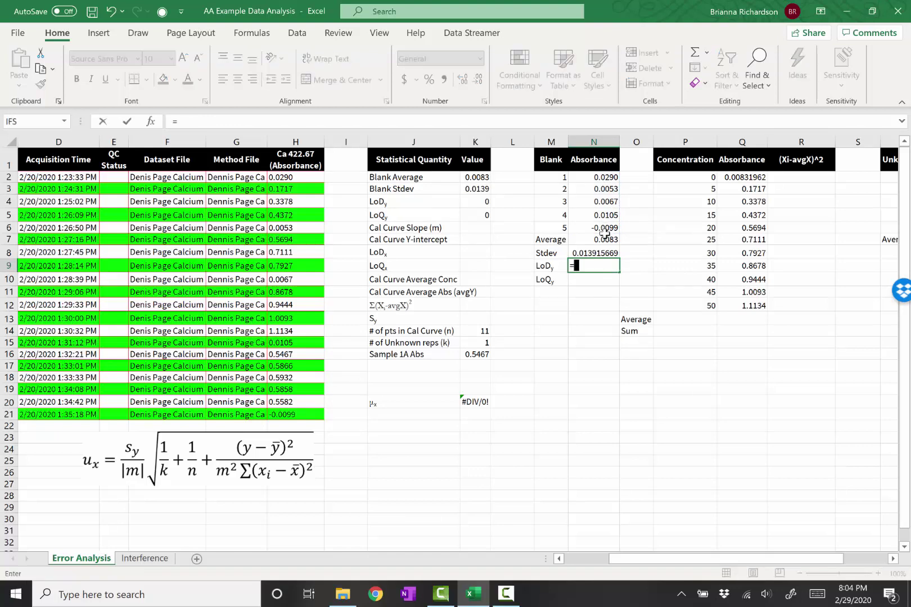
pyautogui.click(604, 241)
pyautogui.write('+#')
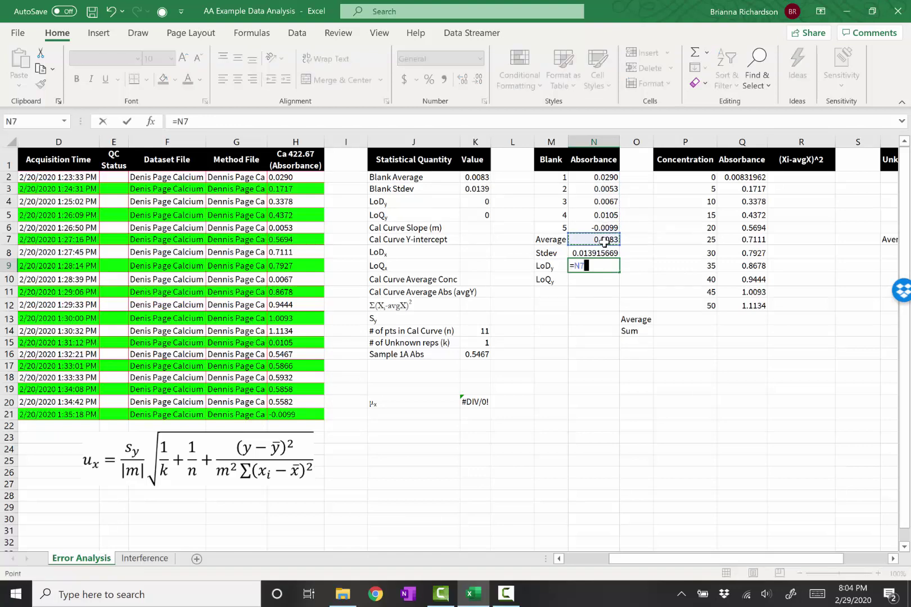
pyautogui.write('*')
pyautogui.click(606, 251)
pyautogui.press('Return')
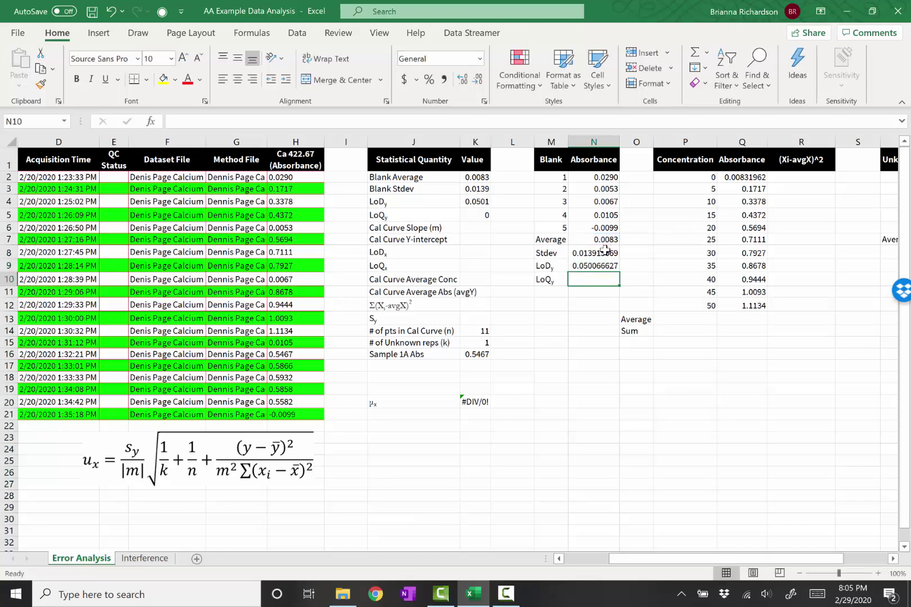
# Calculate LoQy in N10 as the blank average plus ten standard deviations, using =N7+10*N8
pyautogui.write('=')
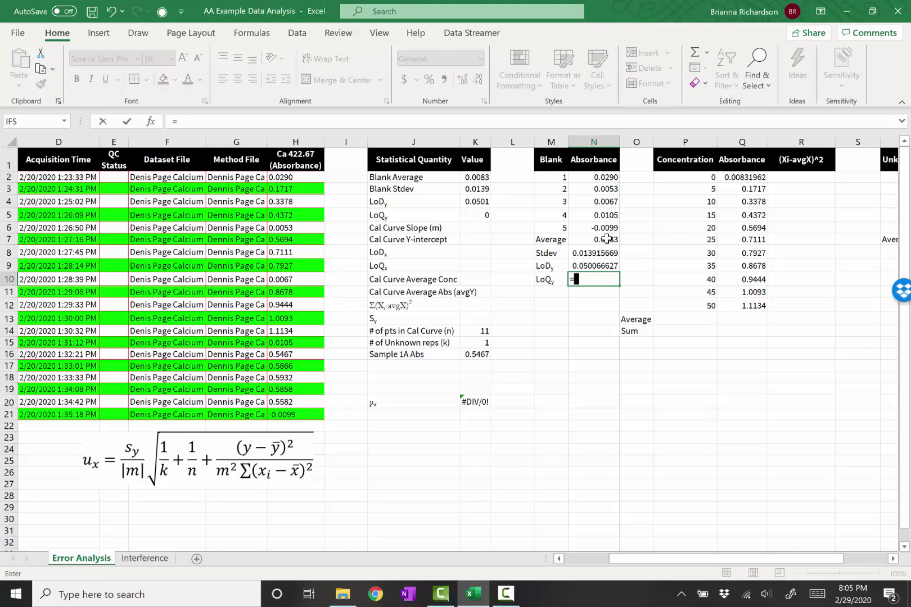
pyautogui.click(607, 239)
pyautogui.write('+10*')
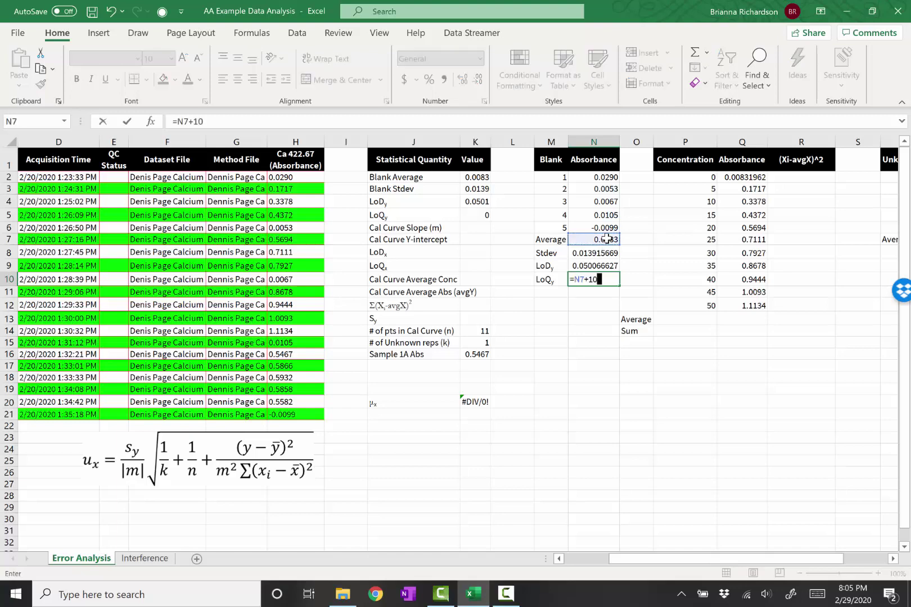
pyautogui.click(605, 253)
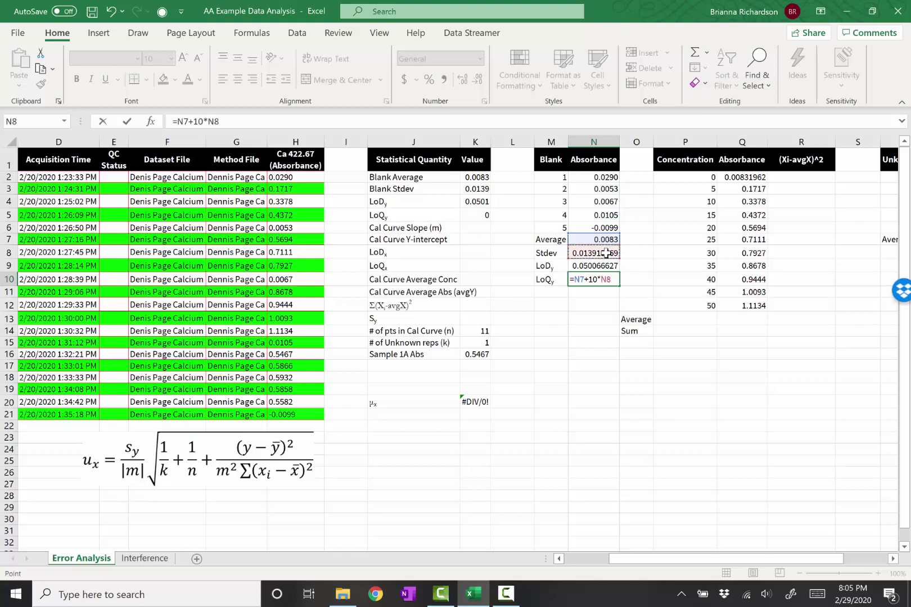
pyautogui.press('Return')
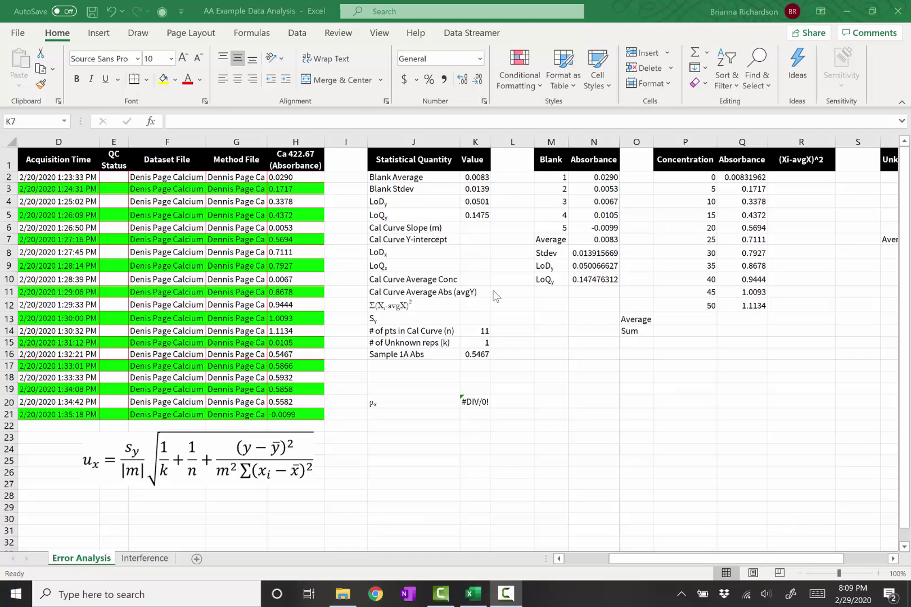
# Calculate the calibration curve slope in K6 with the SLOPE function, using absorbances Q2:Q12 and concentrations P2:P12
pyautogui.click(475, 226)
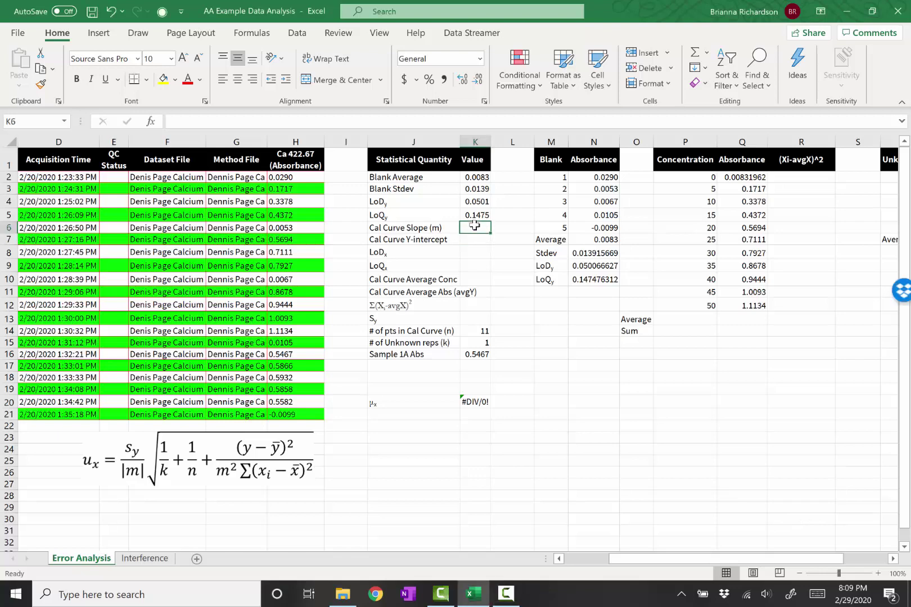
pyautogui.write('=slope(')
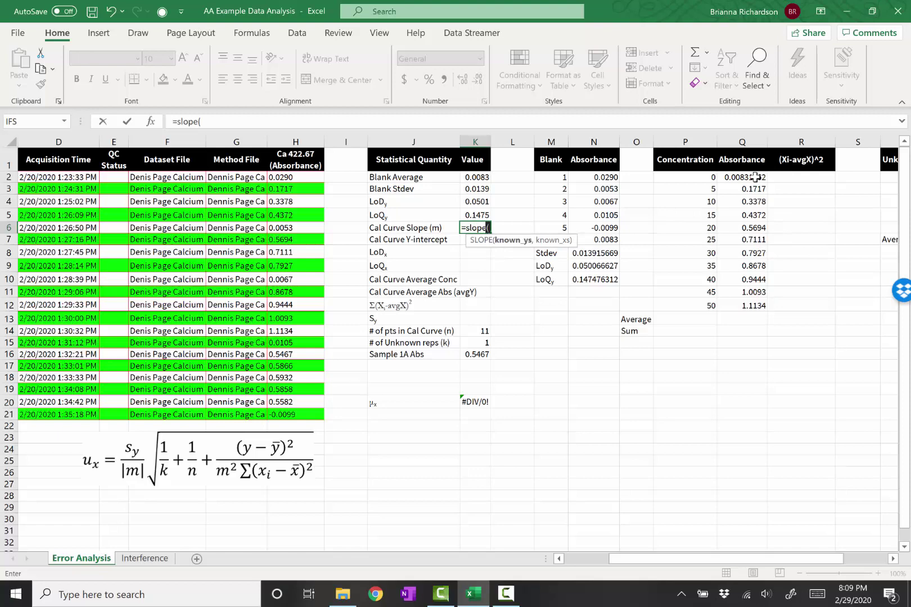
pyautogui.moveTo(751, 177); pyautogui.dragTo(748, 308)
pyautogui.write(',')
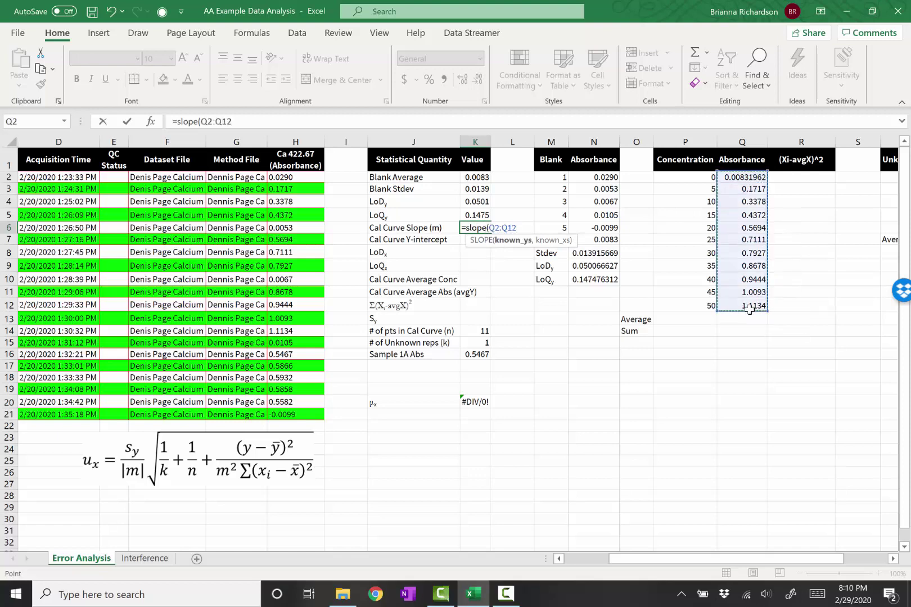
pyautogui.moveTo(695, 177); pyautogui.dragTo(710, 309)
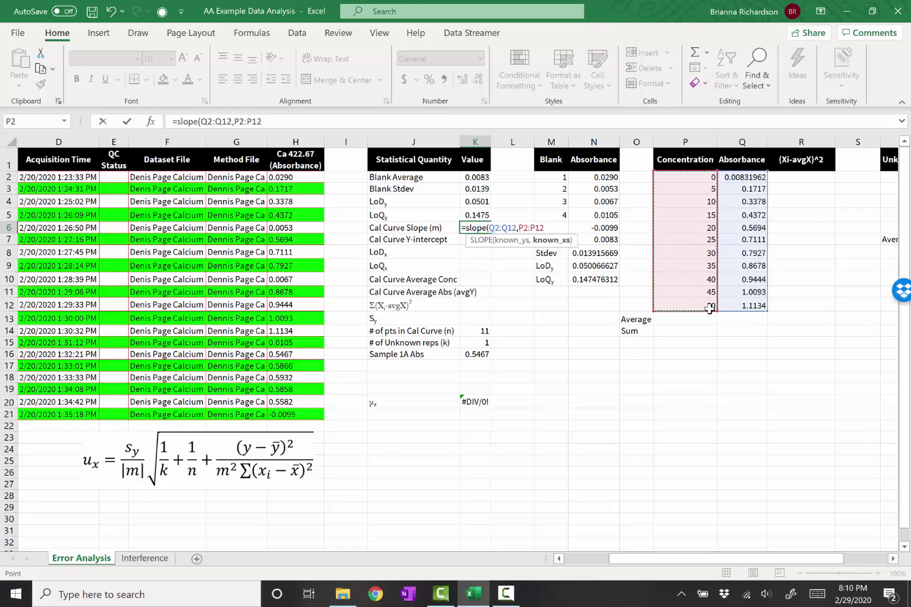
pyautogui.press('Return')
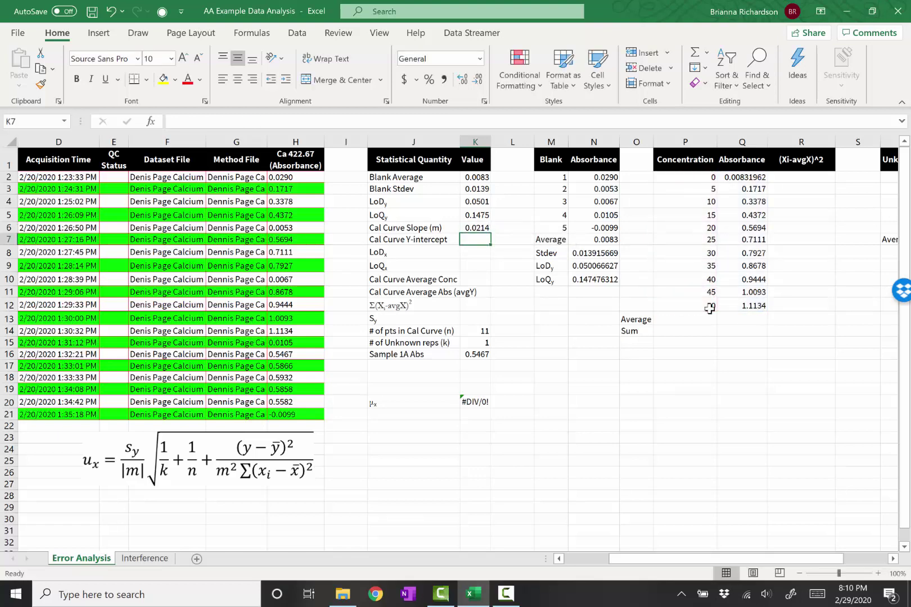
# Calculate the calibration curve y-intercept in K7 with the INTERCEPT function, using absorbances Q2:Q12 and concentrations P2:P12
pyautogui.write('=inte')
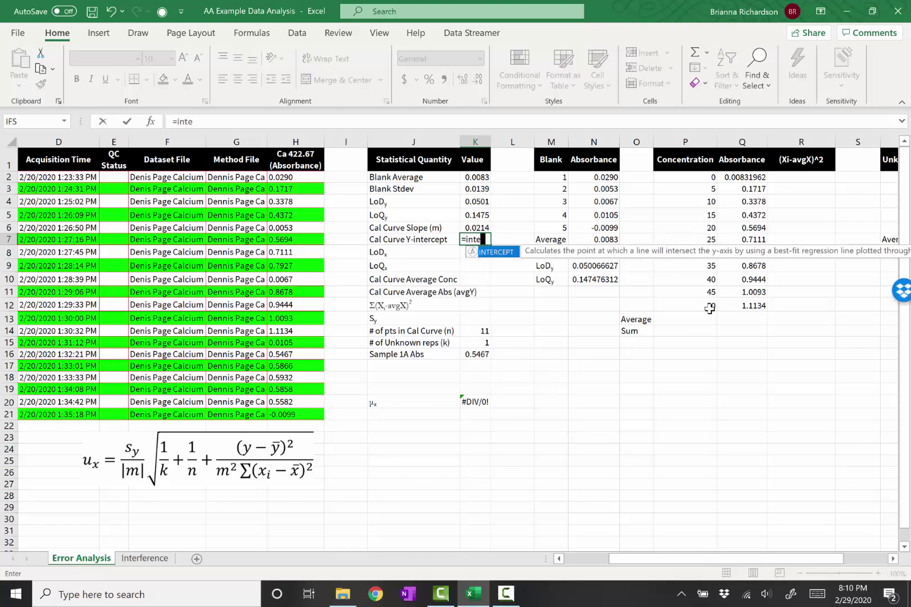
pyautogui.write('rcept(')
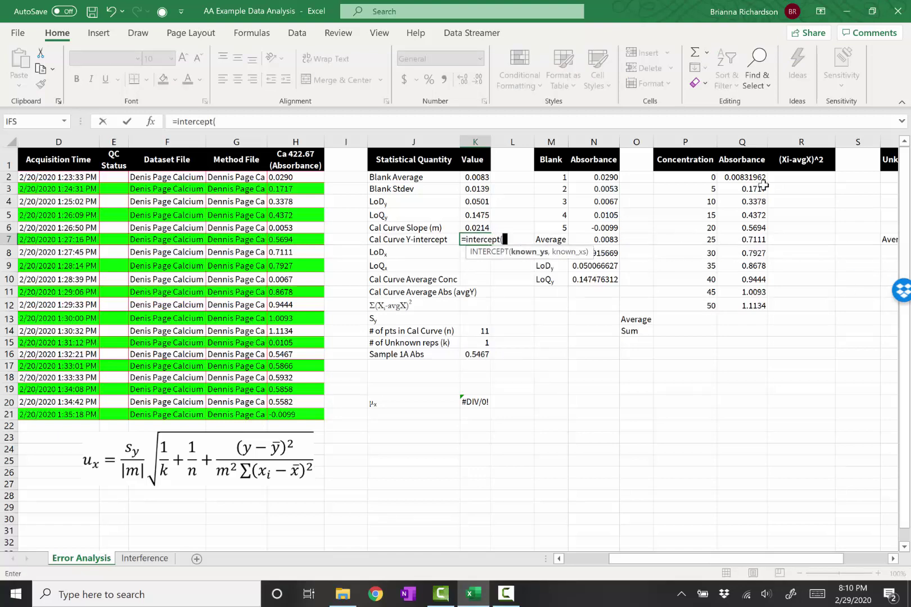
pyautogui.moveTo(762, 180); pyautogui.dragTo(754, 305)
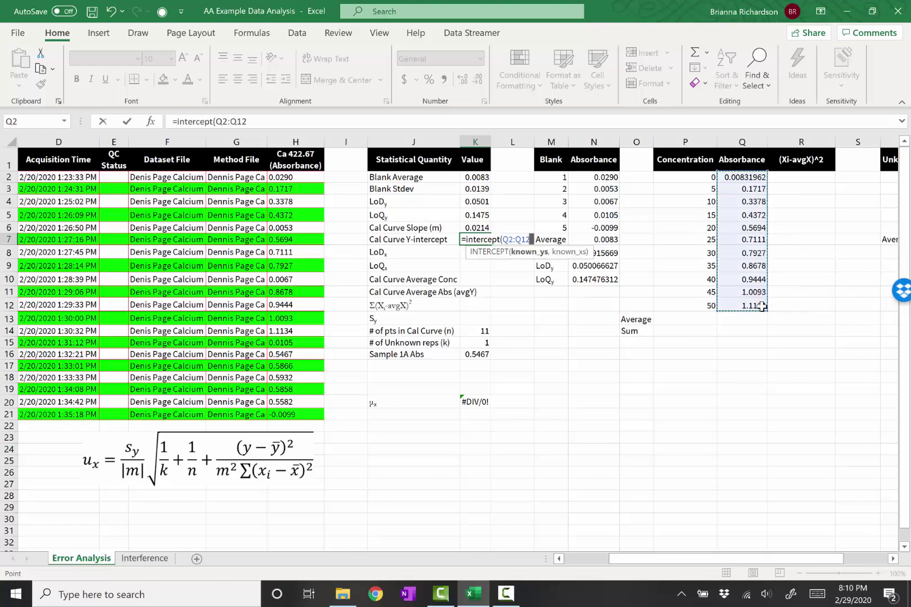
pyautogui.write(',')
pyautogui.moveTo(714, 180); pyautogui.dragTo(703, 307)
pyautogui.press('Return')
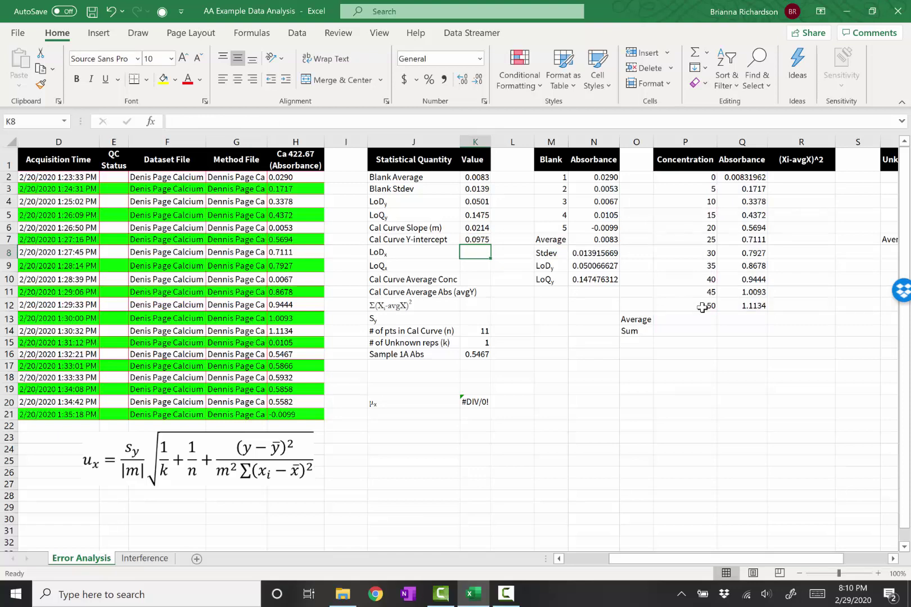
# Calculate LoDx in K8 as three times the blank standard deviation divided by the slope, using =3*K3/K6
pyautogui.write('=3')
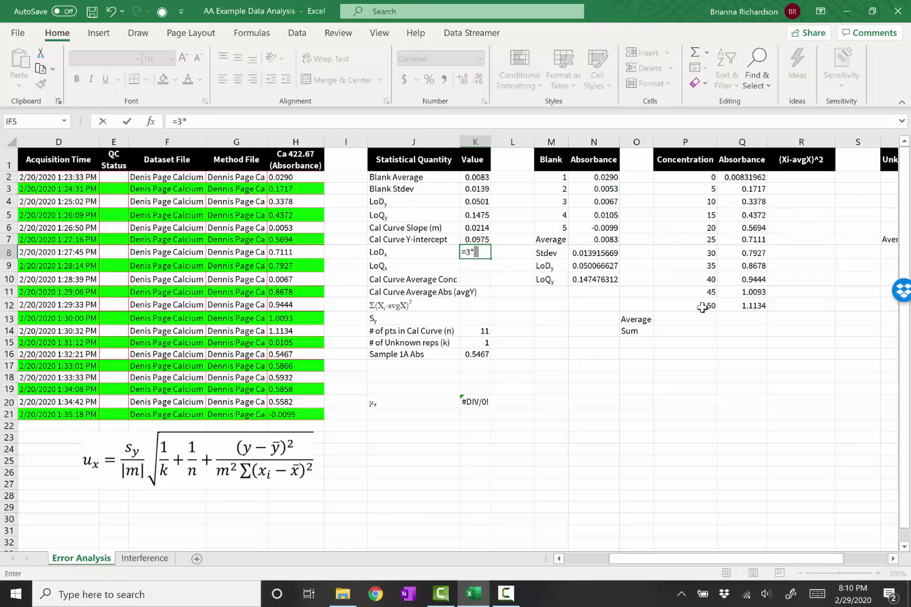
pyautogui.write('*')
pyautogui.click(474, 189)
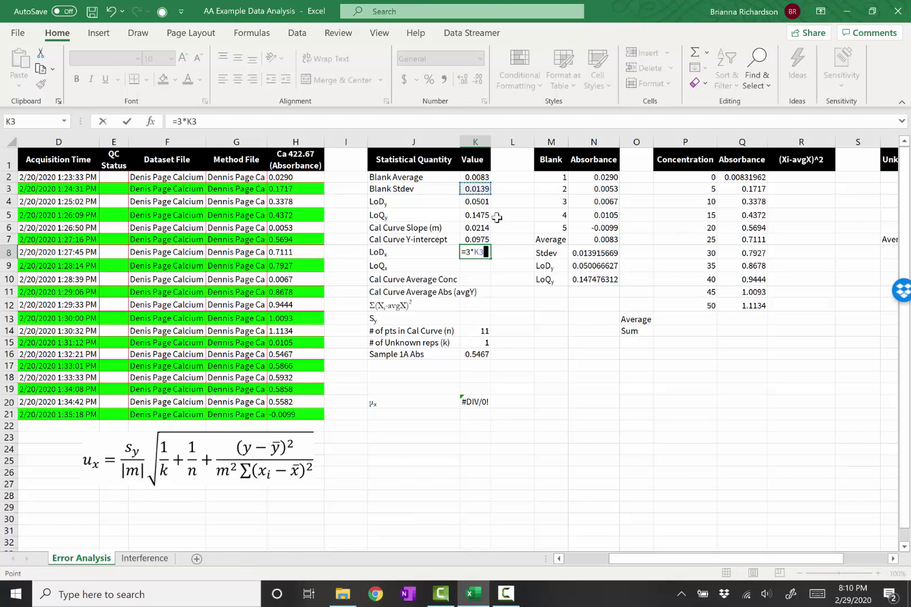
pyautogui.write('/')
pyautogui.click(488, 227)
pyautogui.press('Return')
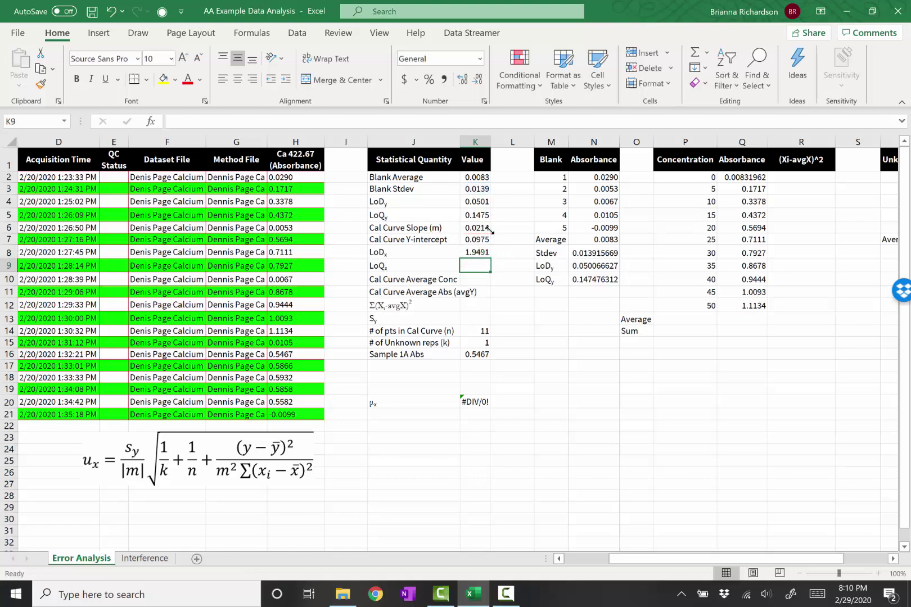
# Calculate LoQx in K9 as ten times the blank standard deviation divided by the slope, using =10*K3/K6
pyautogui.write('=')
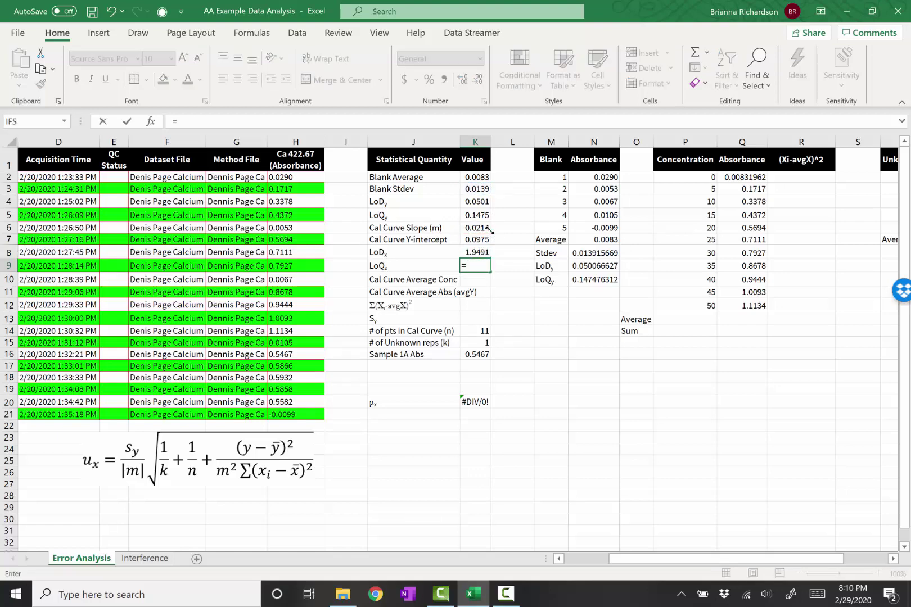
pyautogui.write('10*')
pyautogui.click(482, 189)
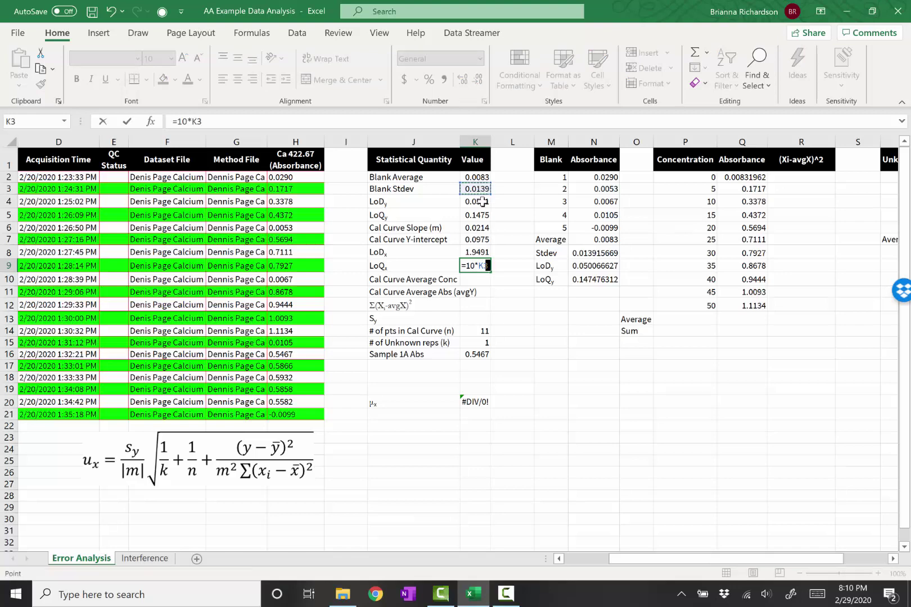
pyautogui.write('/')
pyautogui.click(485, 227)
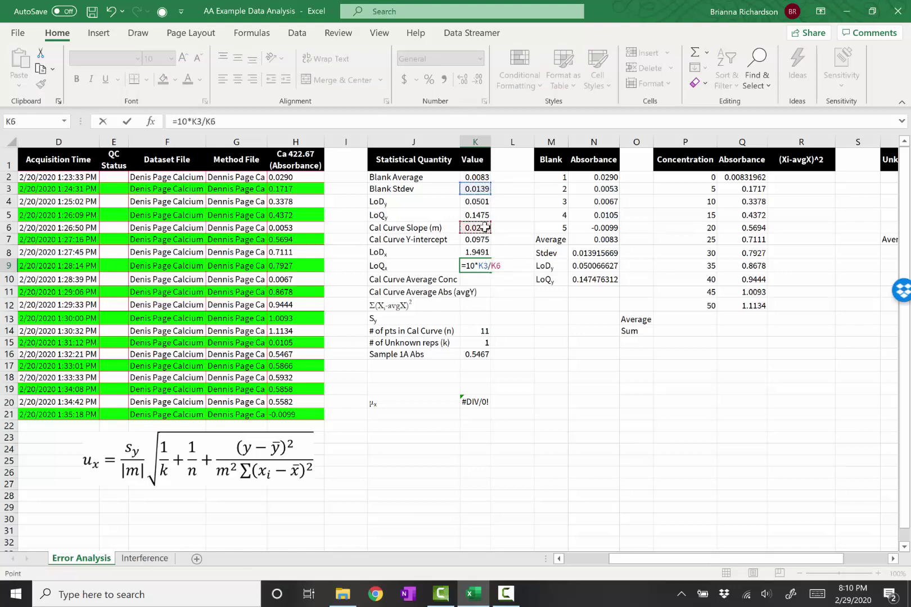
pyautogui.press('Return')
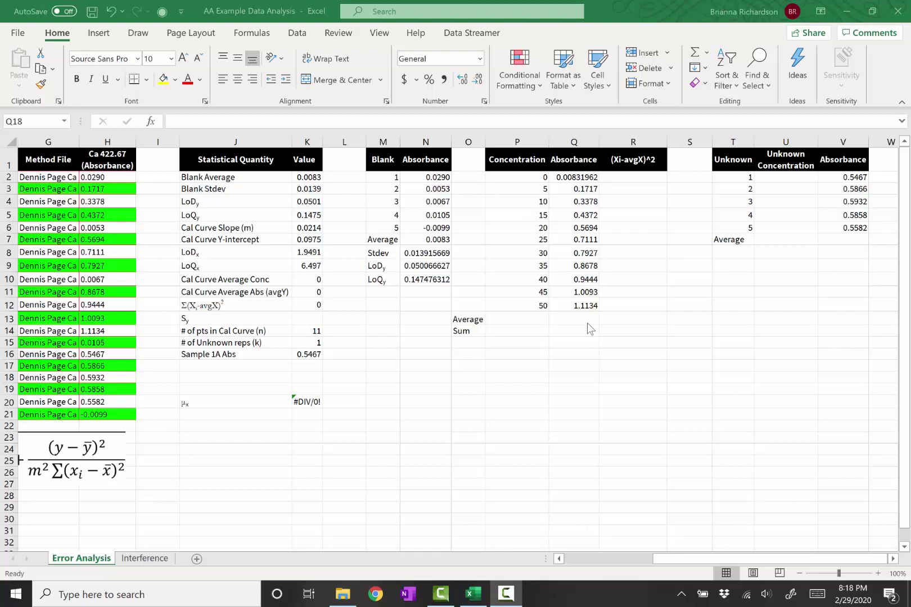
# Average the calibration concentrations P2:P12 in P13 with the AVERAGE function and copy the formula to Q13 for the absorbances
pyautogui.click(528, 319)
pyautogui.write('=average(')
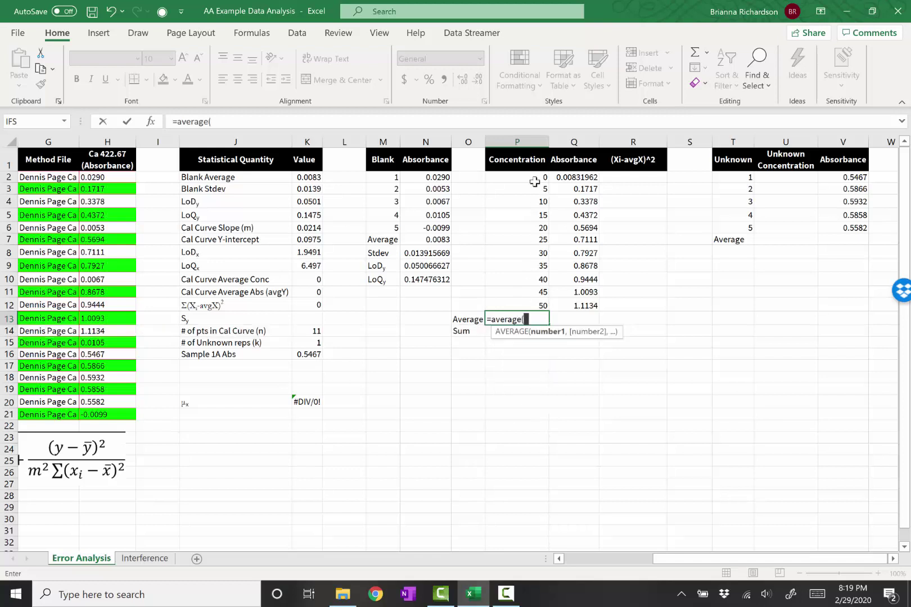
pyautogui.moveTo(532, 177); pyautogui.dragTo(587, 324)
pyautogui.press('Return')
pyautogui.click(539, 317)
# Calculate the squared concentration deviations in R2 with =(P2-$P$13)^2 and fill the formula down to R12
pyautogui.click(631, 178)
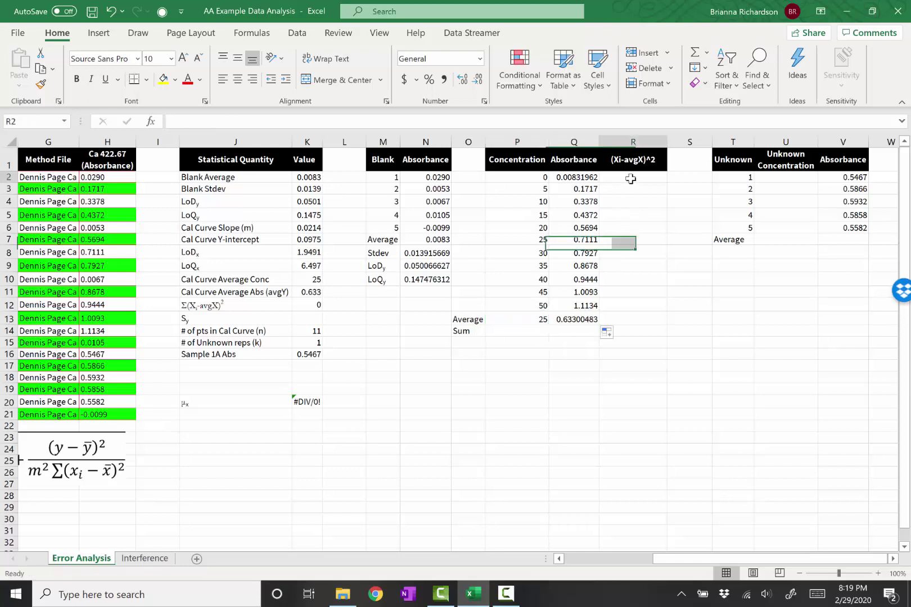
pyautogui.write('=(')
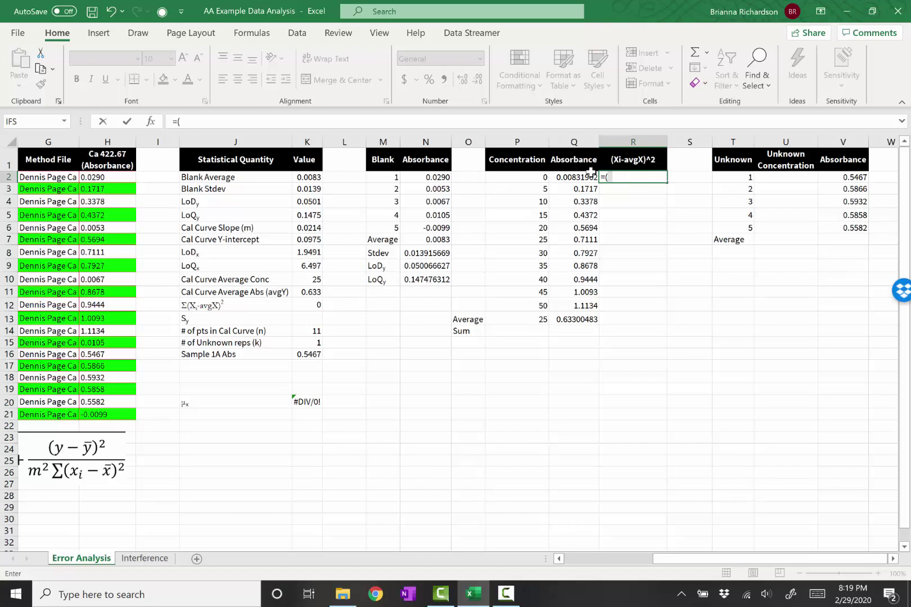
pyautogui.click(533, 177)
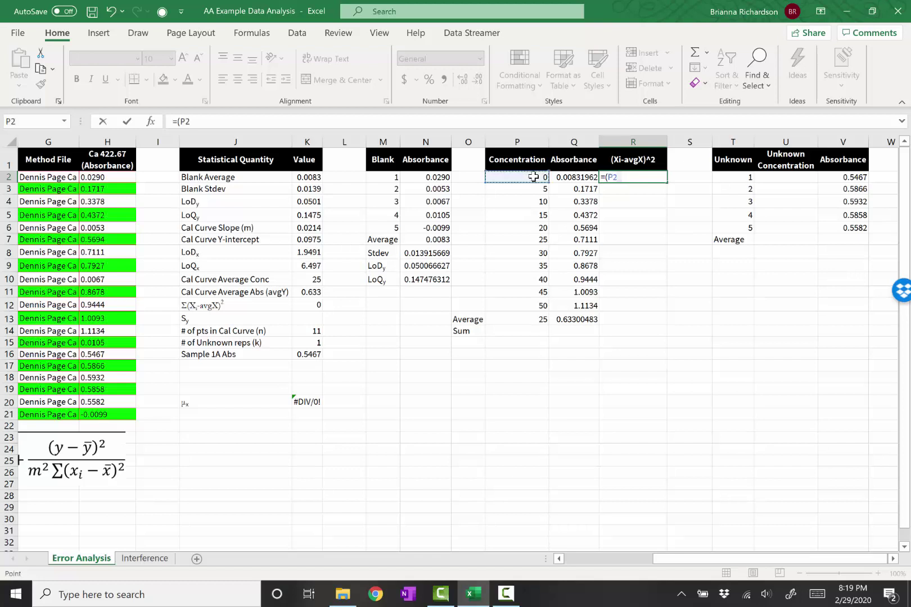
pyautogui.write('-')
pyautogui.click(533, 320)
pyautogui.write(')^2')
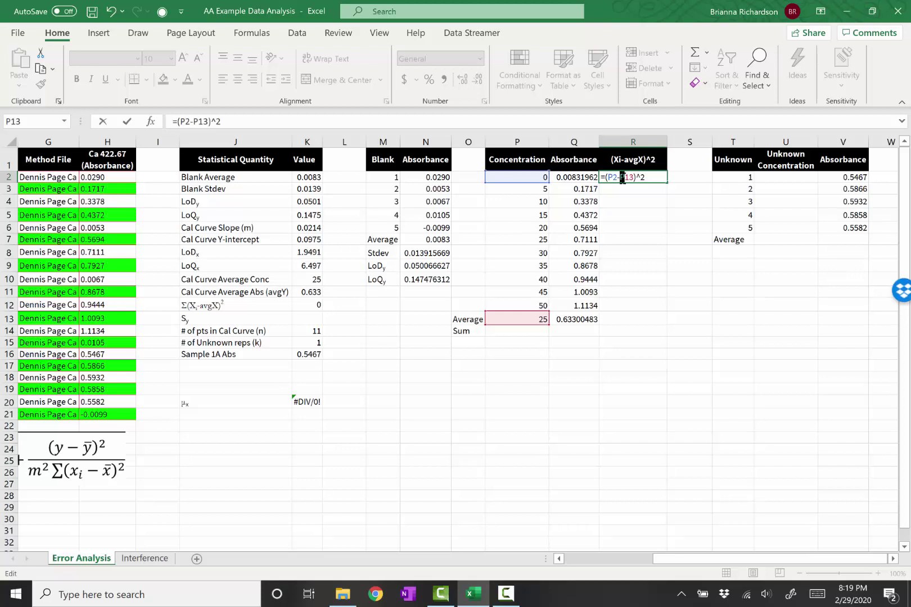
pyautogui.press('F4')
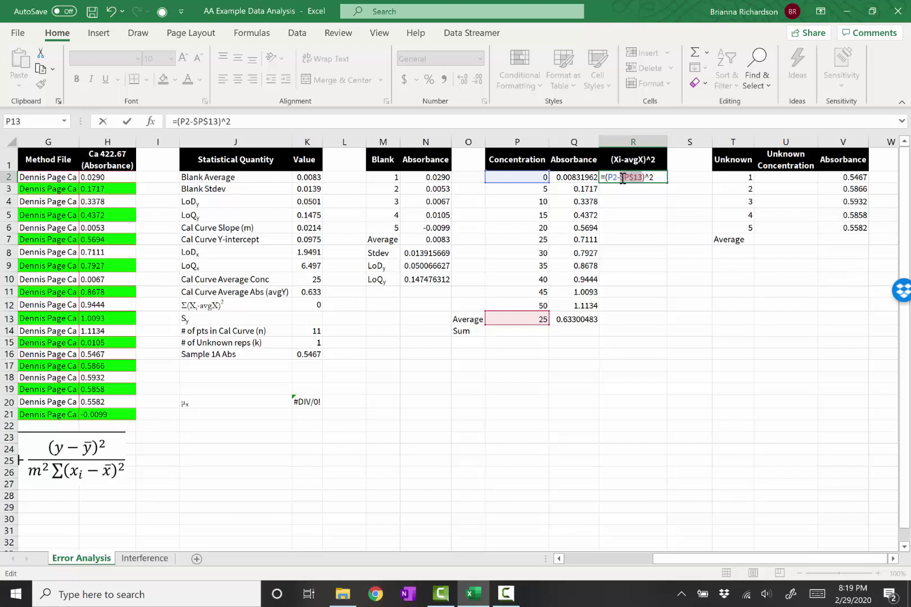
pyautogui.press('Return')
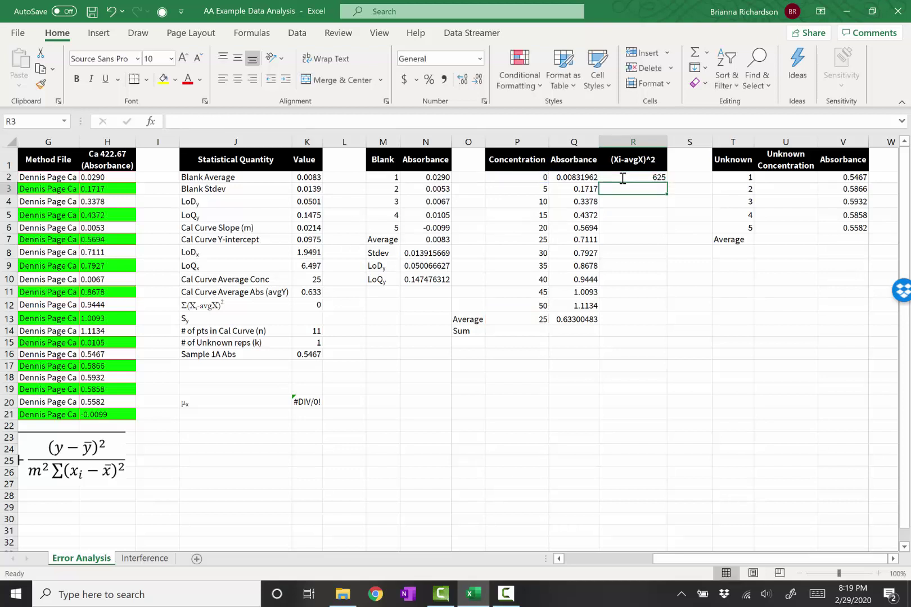
pyautogui.click(621, 178)
pyautogui.moveTo(666, 183); pyautogui.dragTo(657, 307)
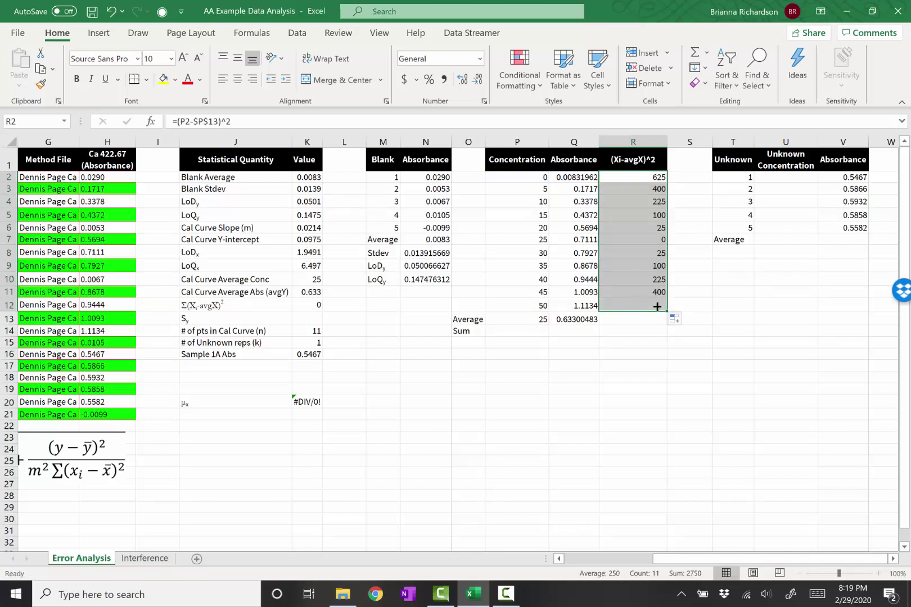
# Sum the squared deviations R2:R12 in R14 with the SUM function
pyautogui.click(651, 331)
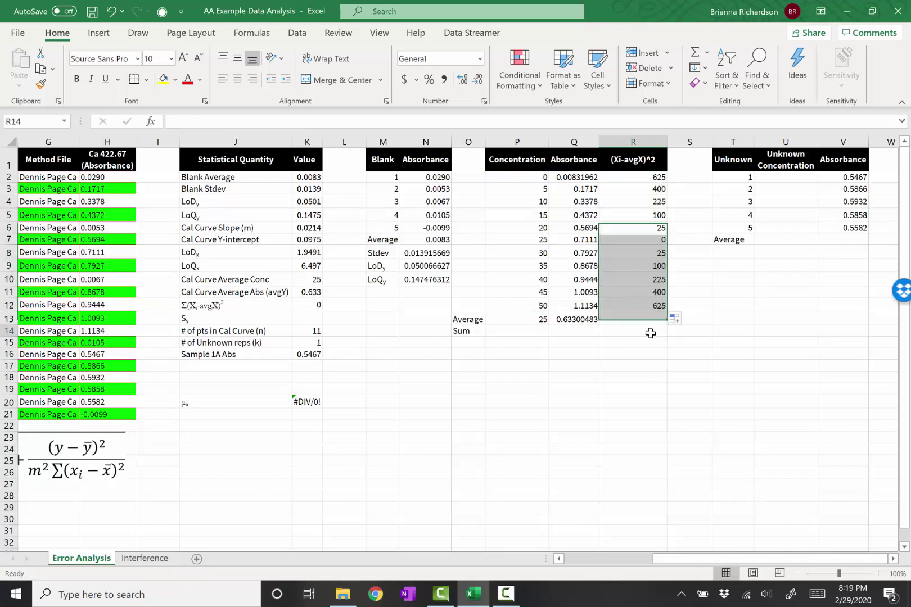
pyautogui.write('=sum(')
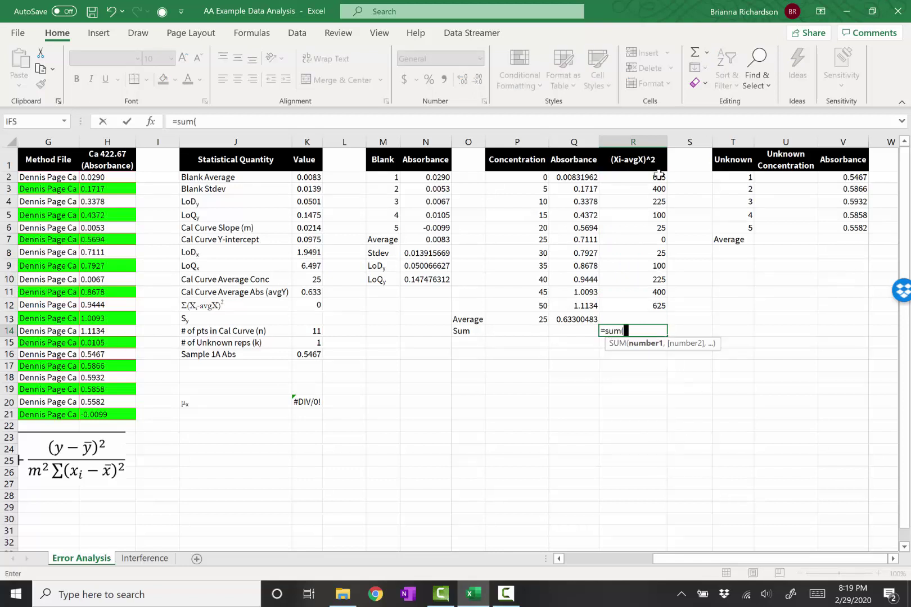
pyautogui.moveTo(658, 177); pyautogui.dragTo(643, 304)
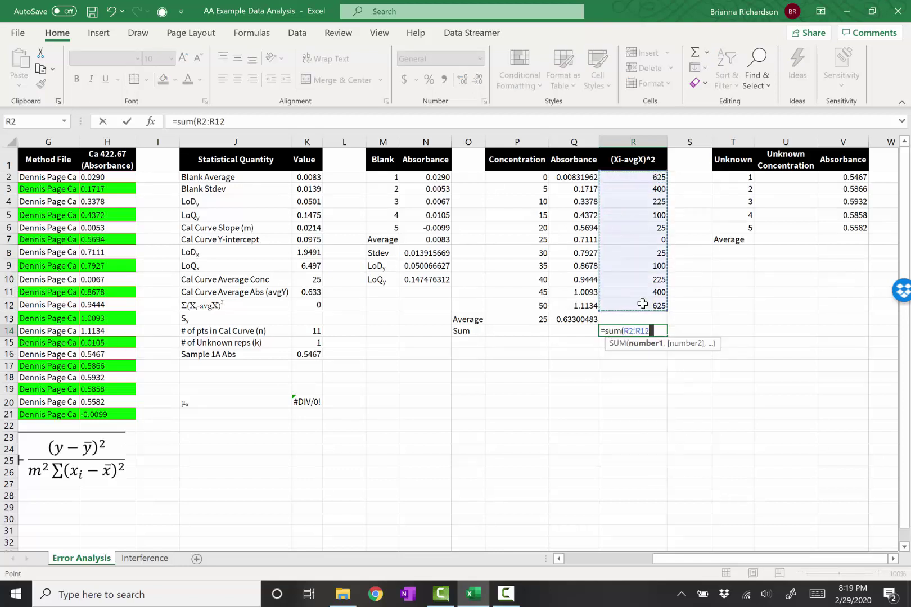
pyautogui.press('Return')
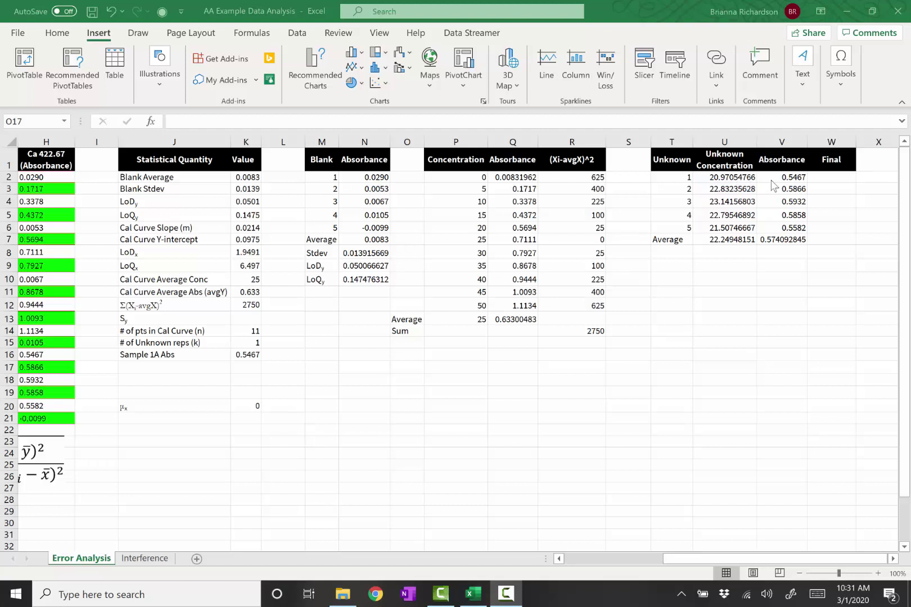
# Examine the formulas for the first unknown's concentration in U2 and the number of calibration points in K14
pyautogui.click(741, 178)
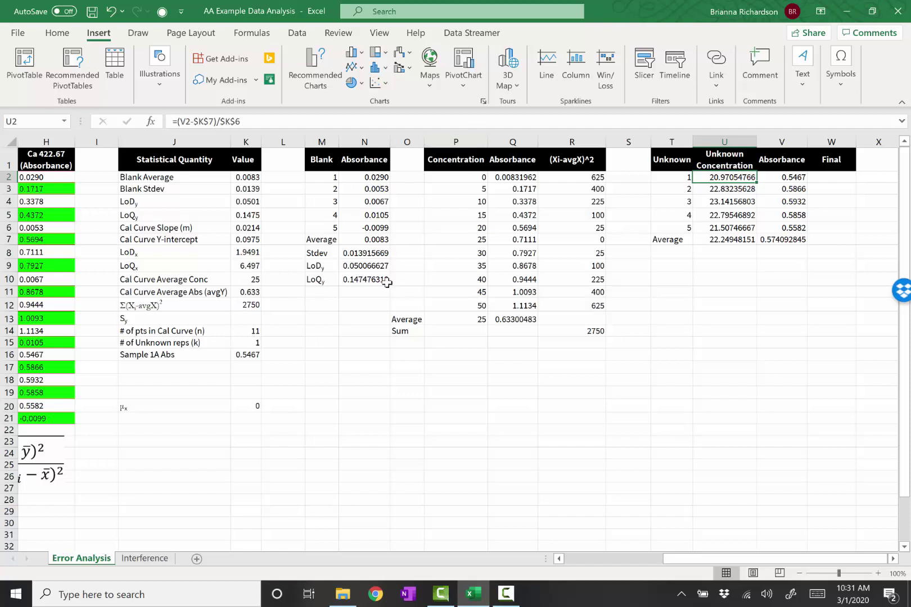
pyautogui.click(251, 330)
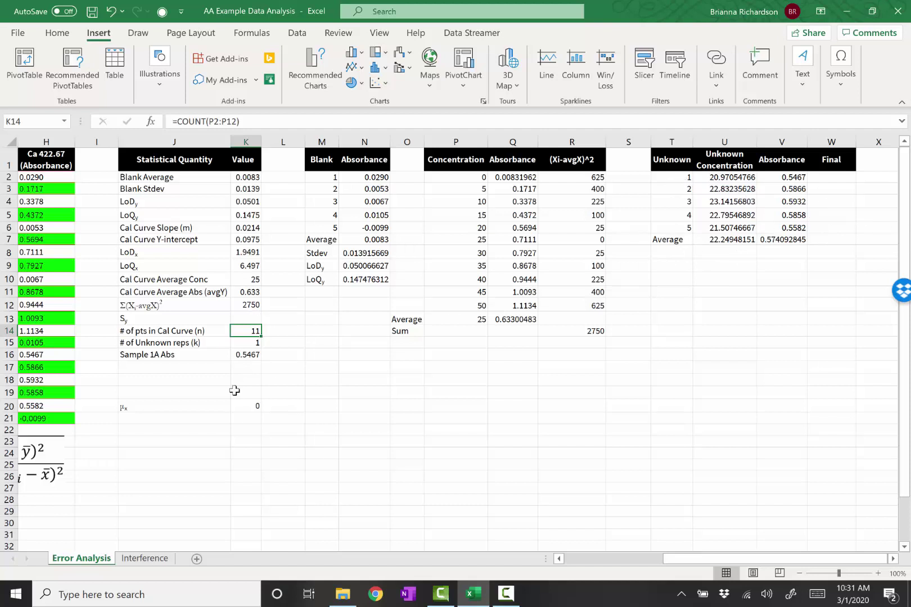
pyautogui.click(254, 318)
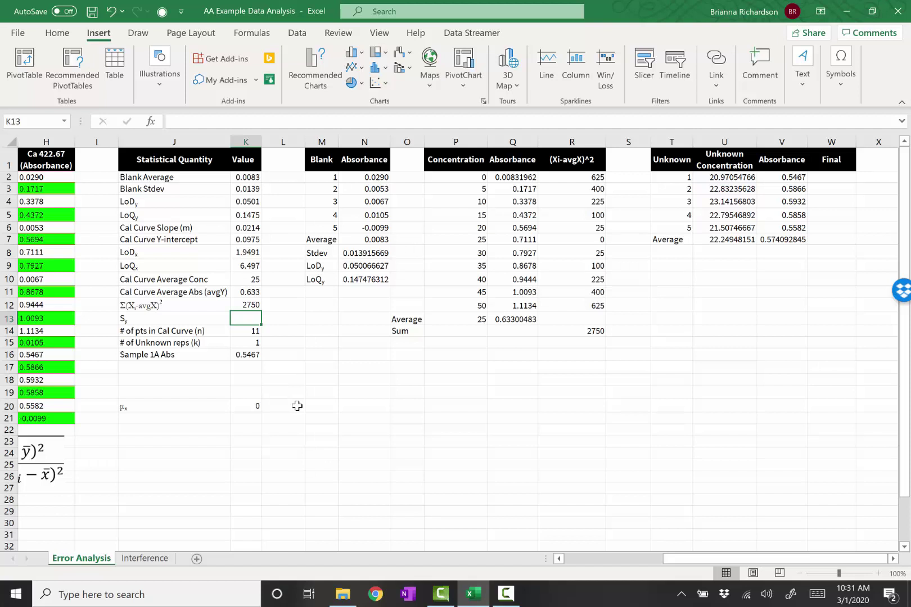
# Set up a Regression data analysis with Y range $Q$2:$Q$12 and X range $P$2:$P$12
pyautogui.click(371, 360)
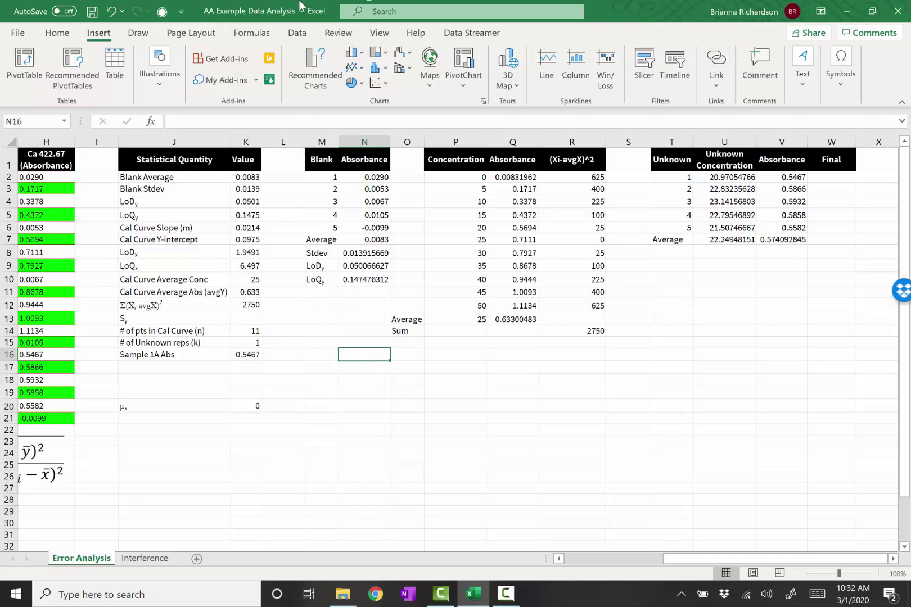
pyautogui.click(296, 34)
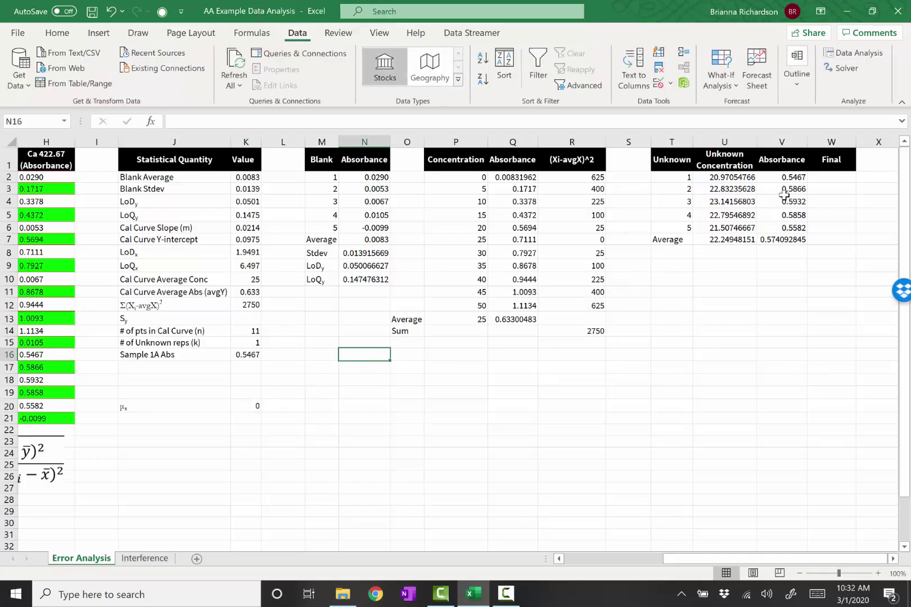
pyautogui.click(870, 59)
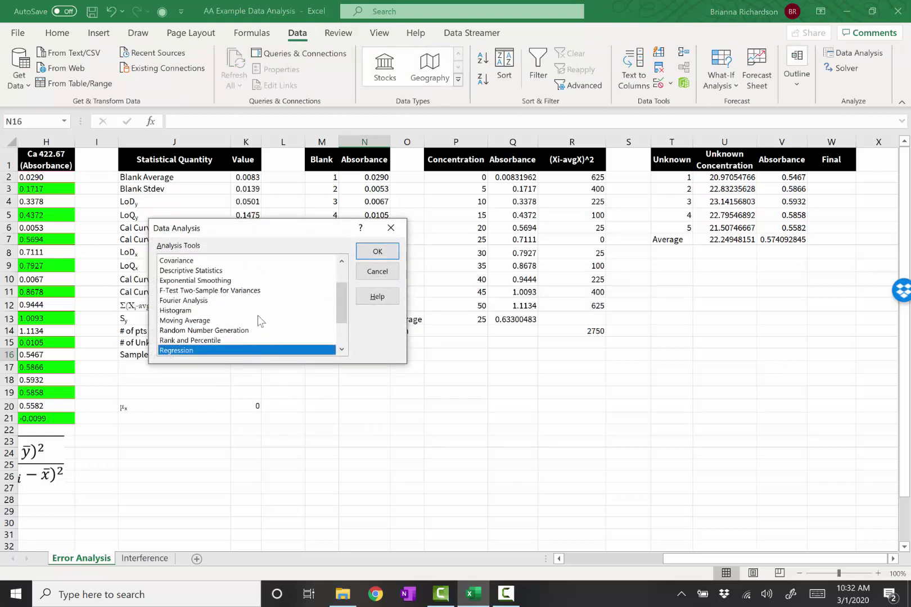
pyautogui.click(377, 252)
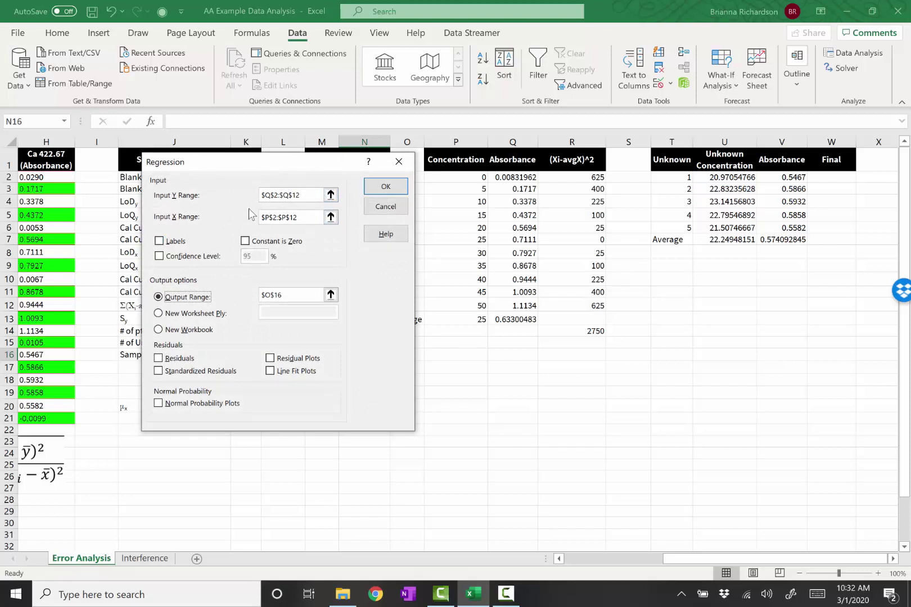
pyautogui.click(331, 194)
pyautogui.moveTo(510, 178); pyautogui.dragTo(509, 307)
pyautogui.click(406, 178)
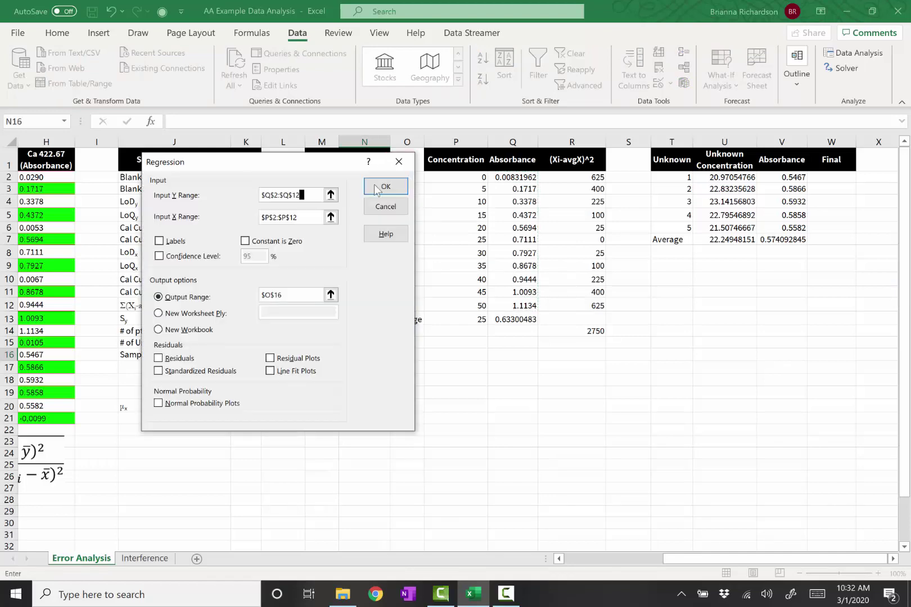
pyautogui.click(330, 217)
pyautogui.moveTo(468, 178); pyautogui.dragTo(474, 307)
pyautogui.click(406, 179)
# Set the regression's output range to $O$16 and run the analysis
pyautogui.click(331, 295)
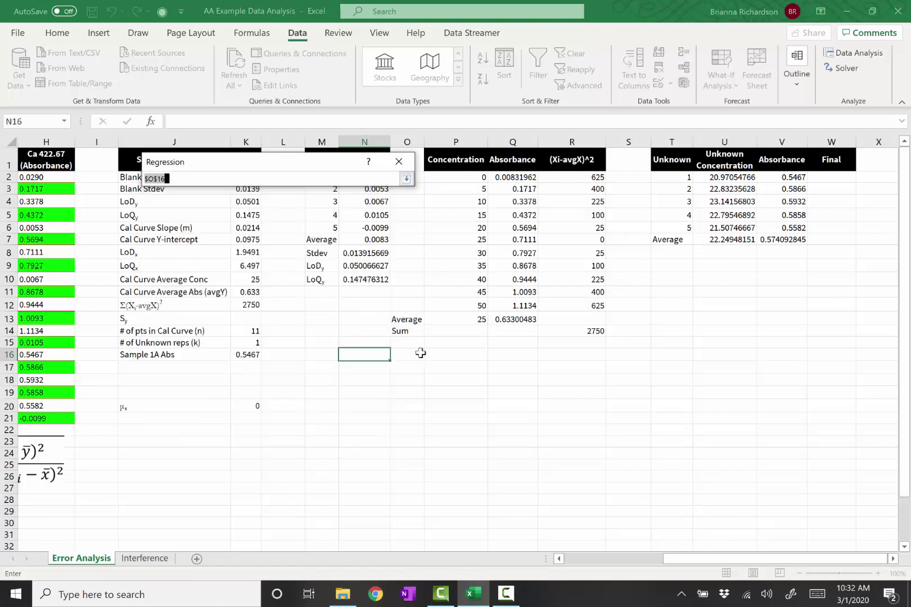
pyautogui.click(419, 357)
pyautogui.click(406, 178)
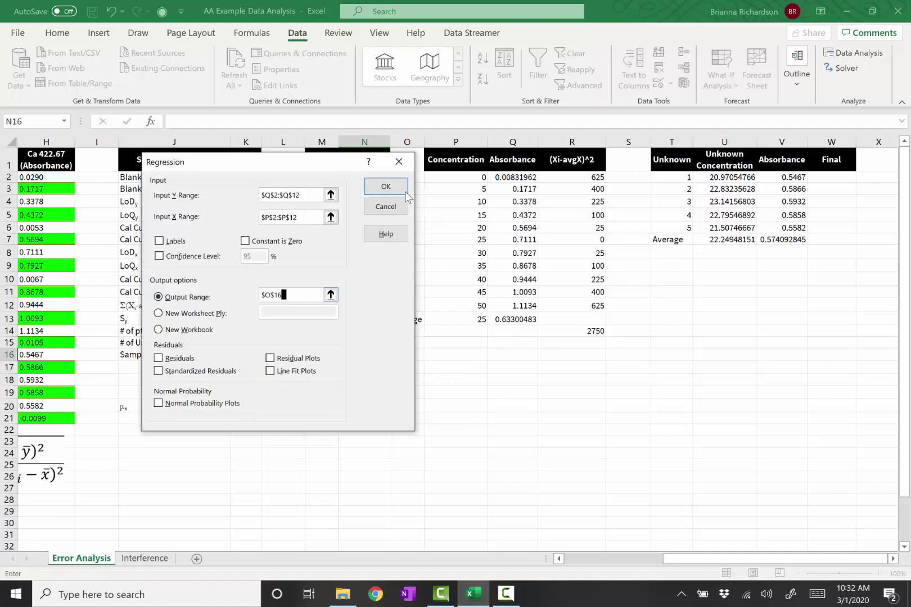
pyautogui.click(383, 187)
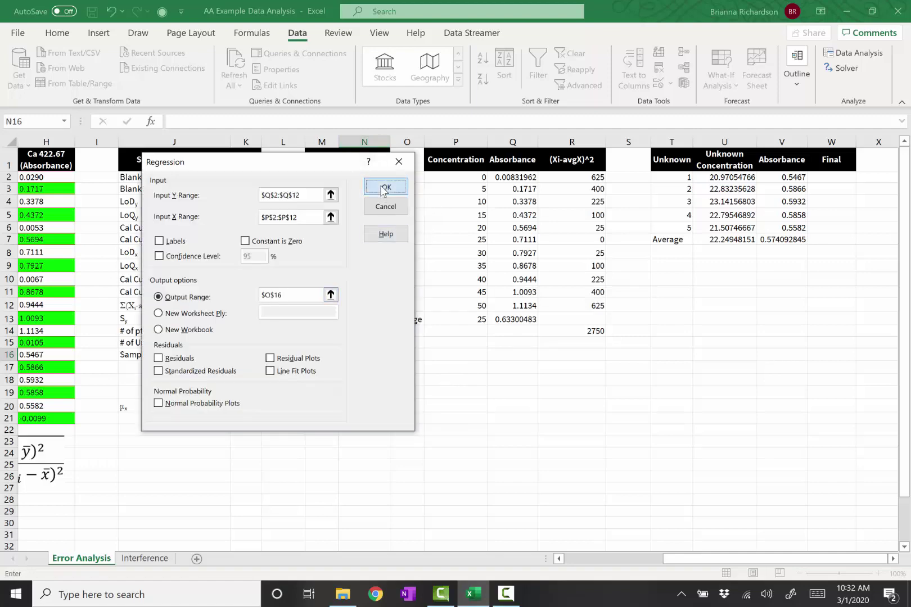
# Link Sy in K13 to the intercept's standard error in the regression output, using =Q32
pyautogui.moveTo(907, 349); pyautogui.dragTo(908, 405)
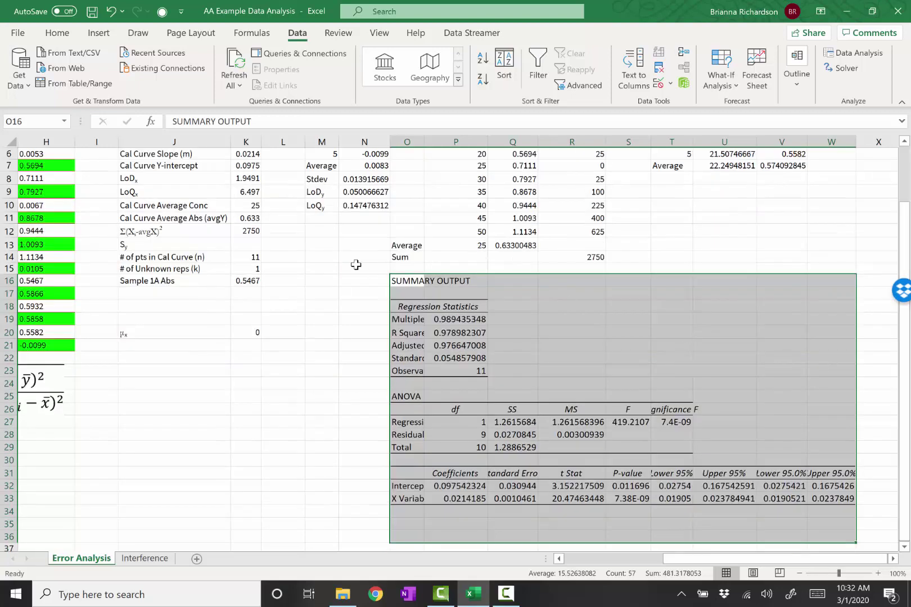
pyautogui.click(255, 246)
pyautogui.write('=')
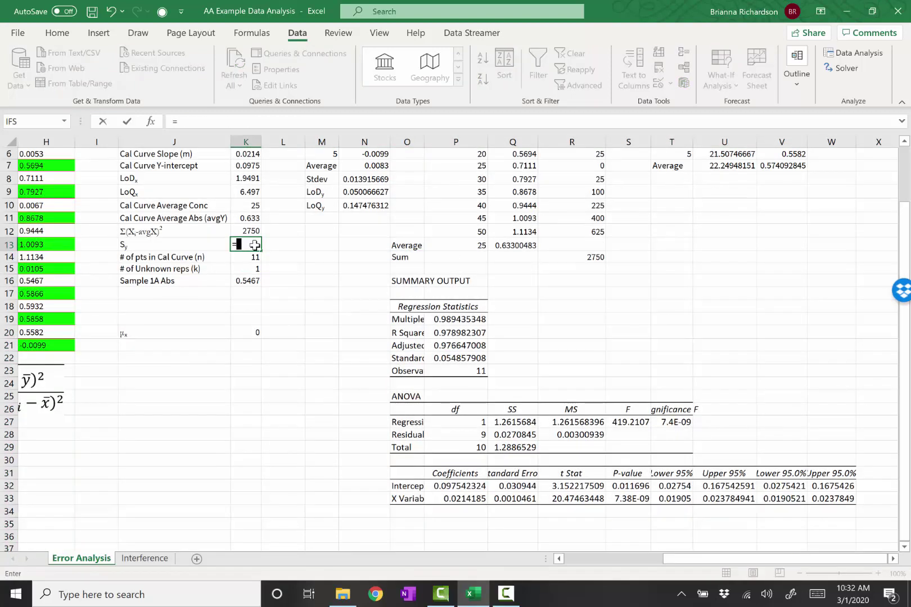
pyautogui.click(515, 488)
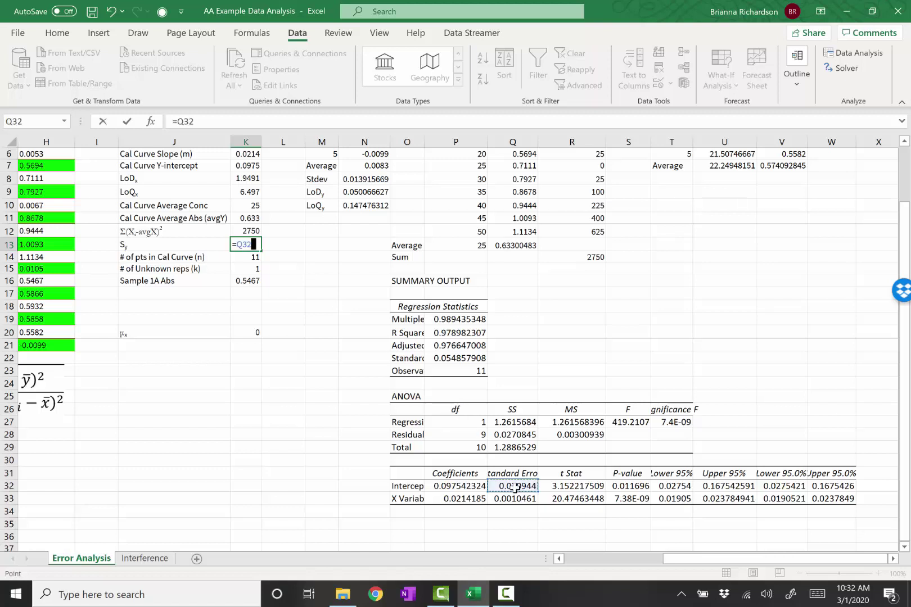
pyautogui.press('Return')
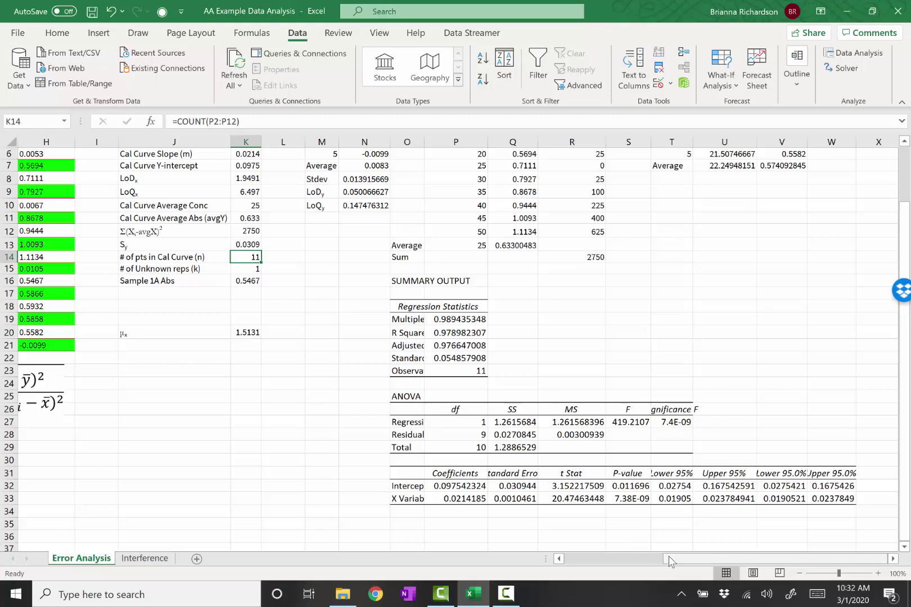
# Set the number of unknown replicates (k) in K15 to 5
pyautogui.moveTo(669, 556); pyautogui.dragTo(756, 547)
pyautogui.moveTo(907, 442); pyautogui.dragTo(906, 386)
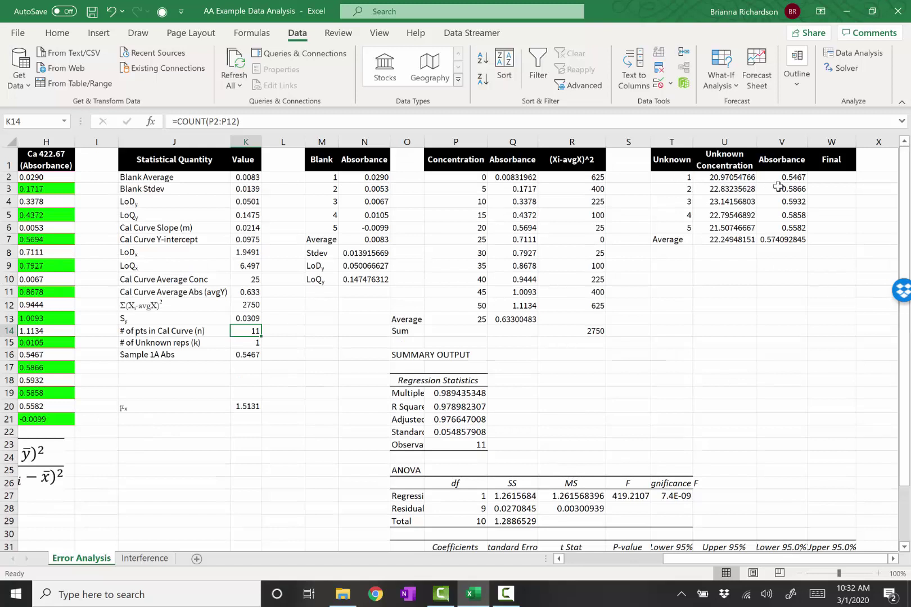
pyautogui.click(252, 342)
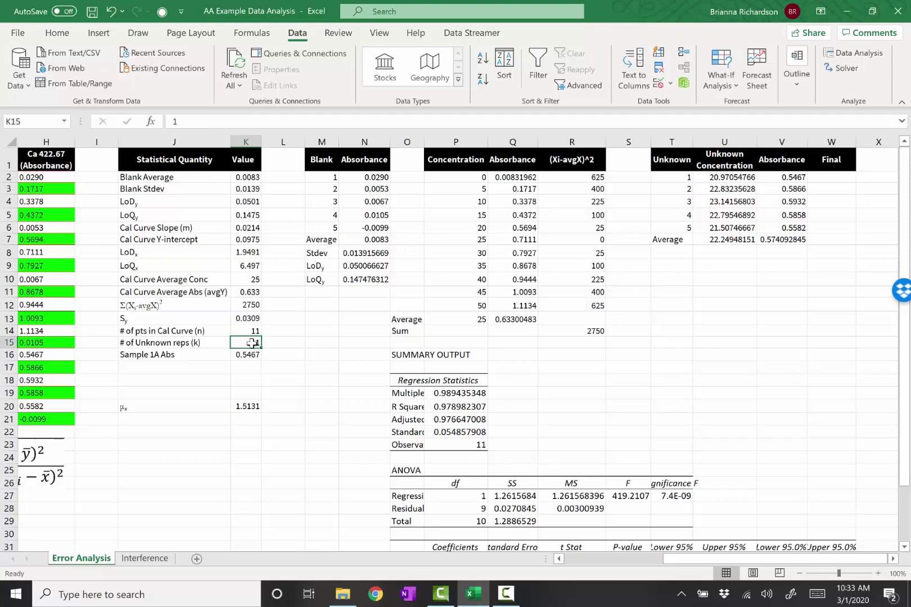
pyautogui.write('5')
pyautogui.press('Return')
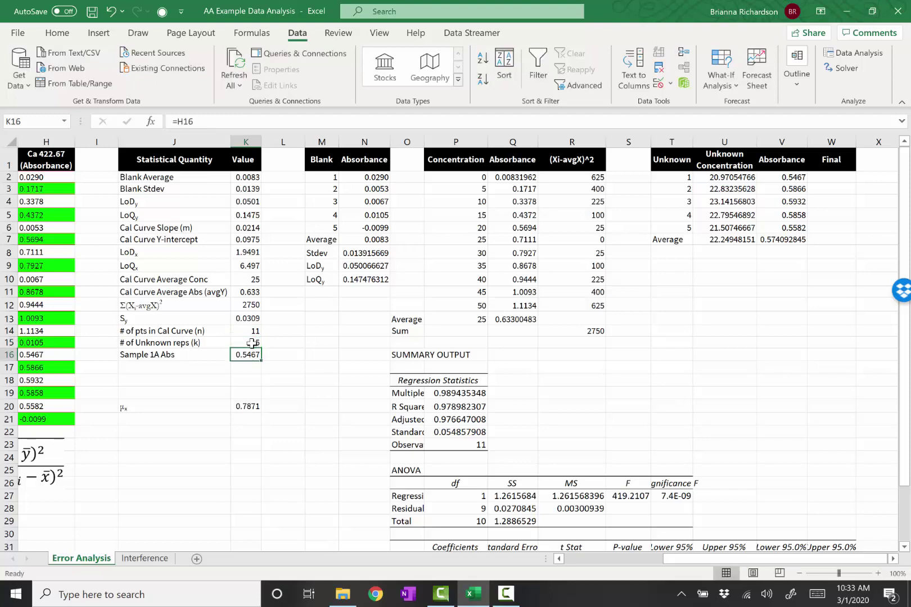
# Link Sample 1A Abs in K16 to the average unknown absorbance in V7
pyautogui.write('=sum(')
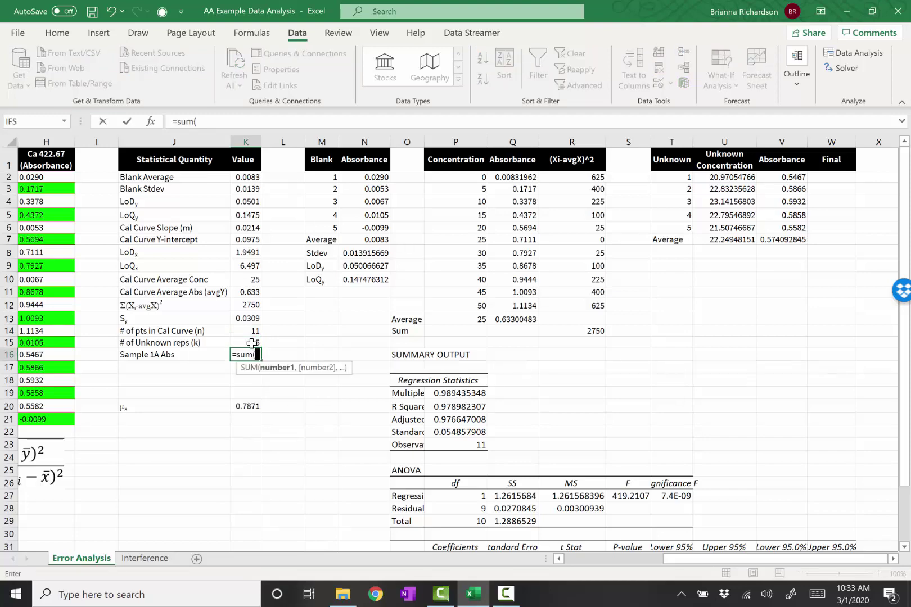
pyautogui.press('BackSpace')
pyautogui.press('BackSpace')
pyautogui.press('BackSpace')
pyautogui.press('BackSpace')
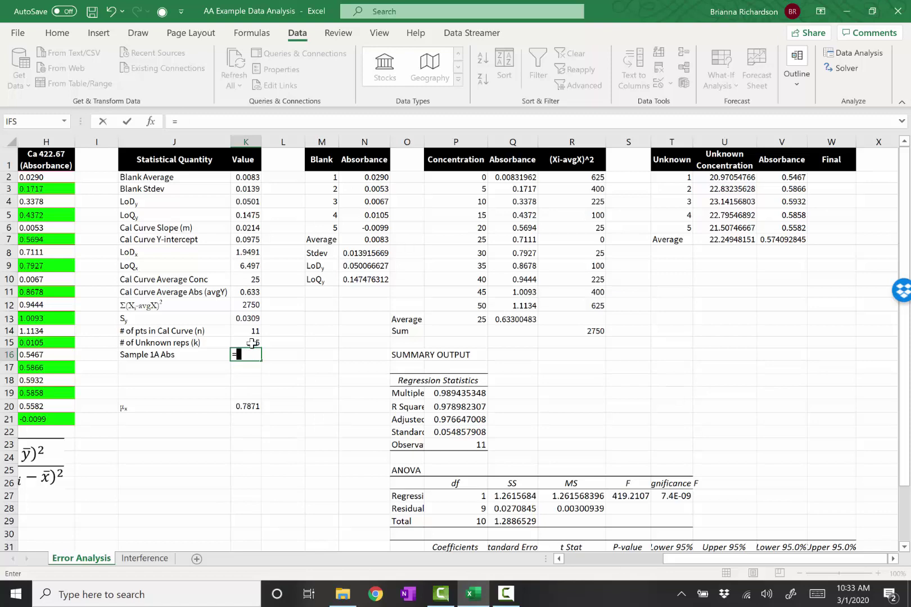
pyautogui.click(770, 242)
pyautogui.press('Return')
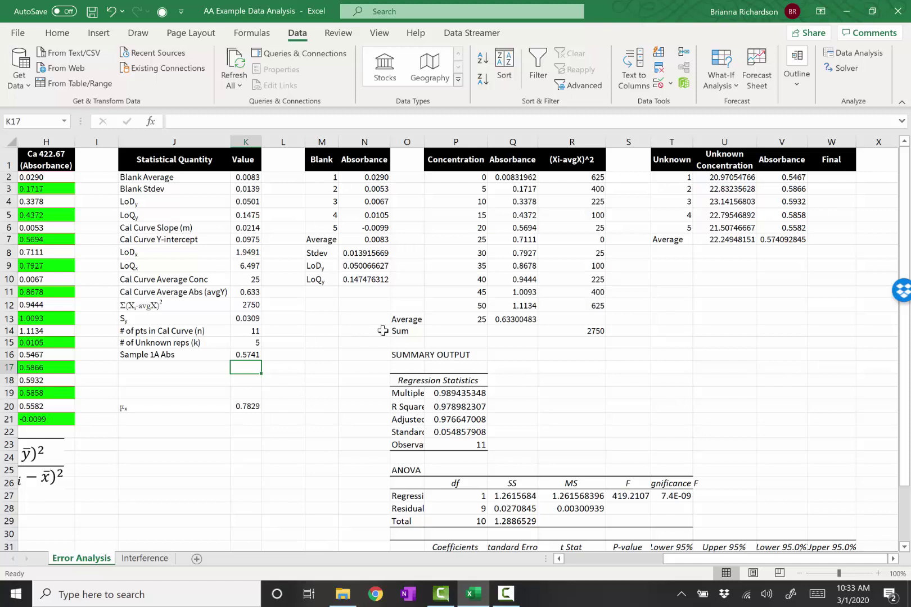
# Enter 21.0 ± 0.8 ppm as the final result for unknown 1 in W2 and widen column W to fit
pyautogui.click(837, 177)
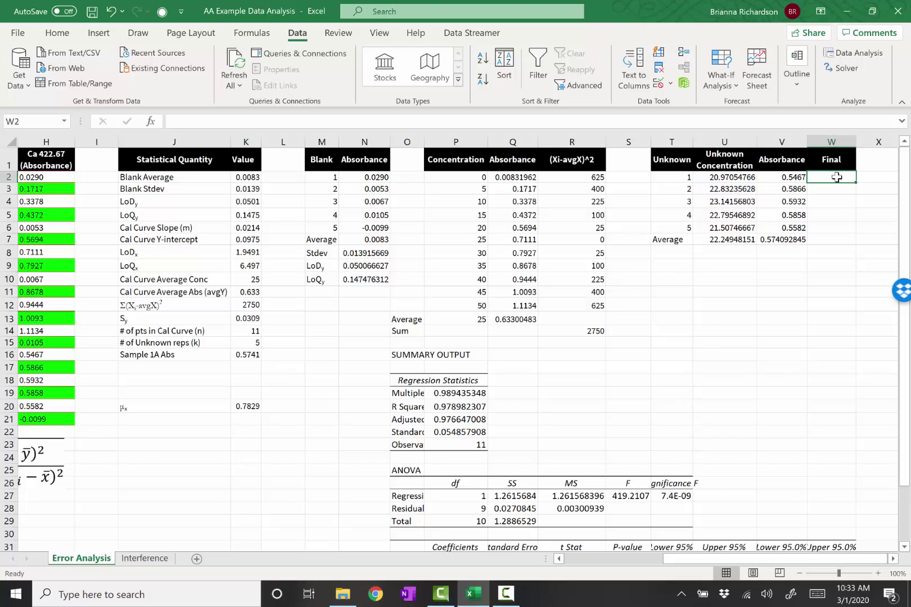
pyautogui.write('2')
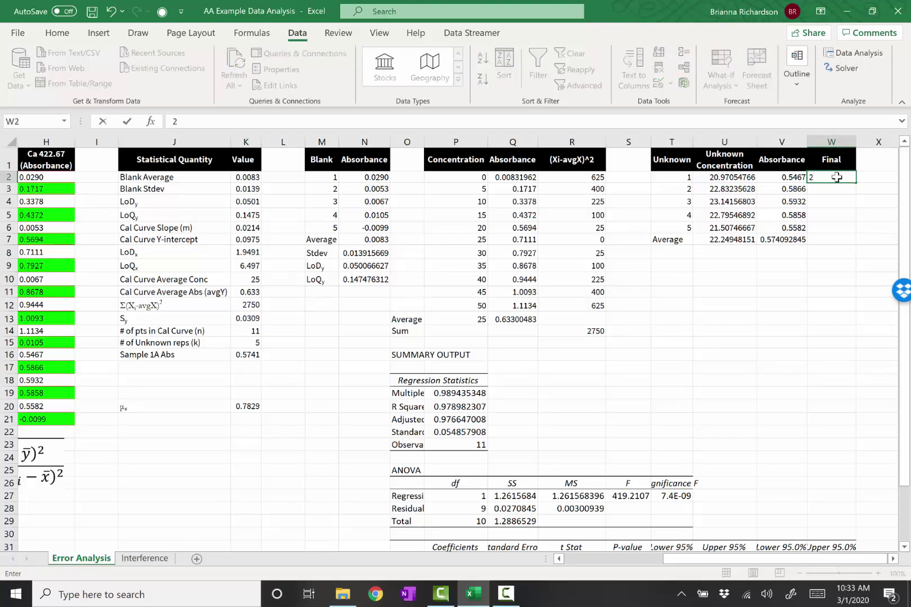
pyautogui.write('1.0')
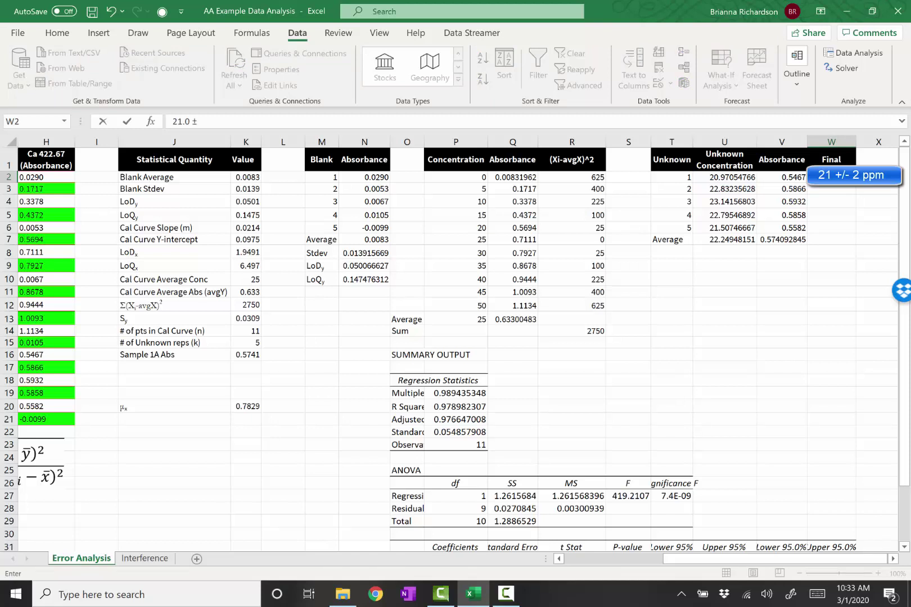
pyautogui.write('± 0.8 ppm')
pyautogui.press('Return')
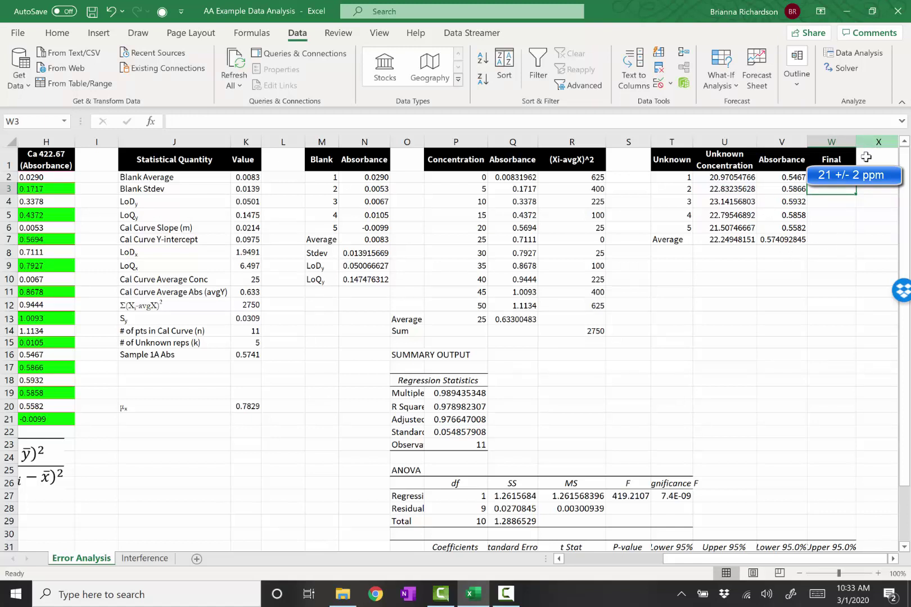
pyautogui.moveTo(856, 141); pyautogui.dragTo(865, 141)
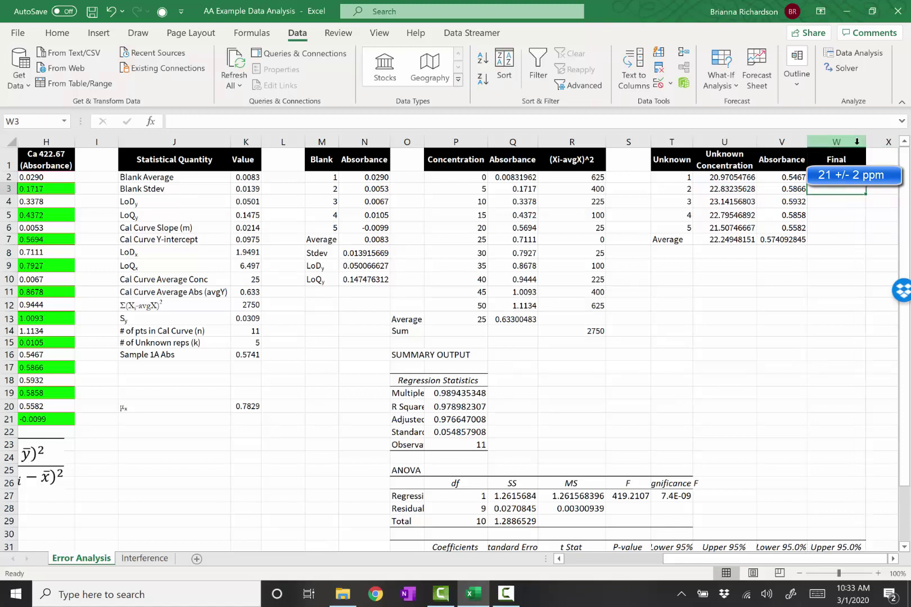
# Enter 22.2 ± 0.8 ppm as the final result for the unknown average in W7
pyautogui.click(834, 241)
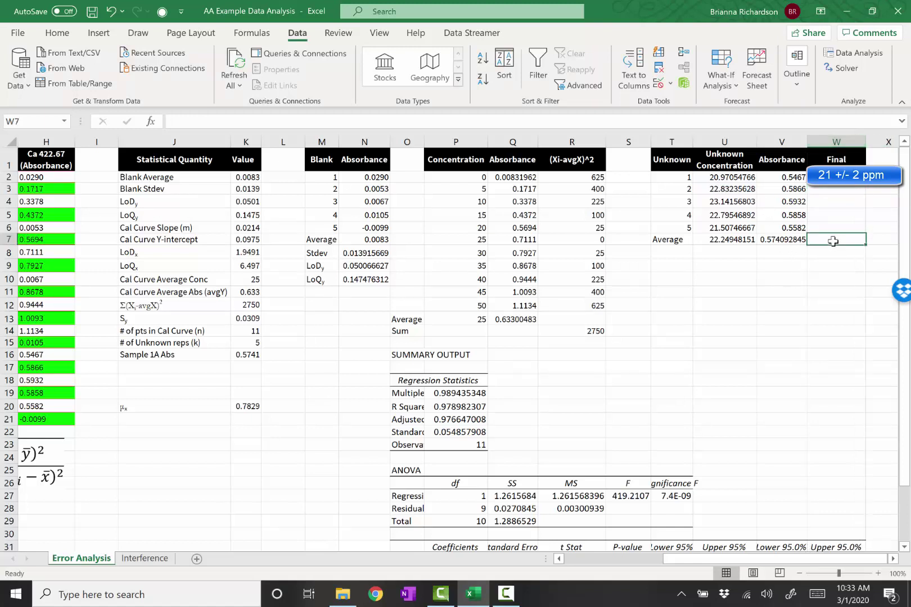
pyautogui.write('22.2')
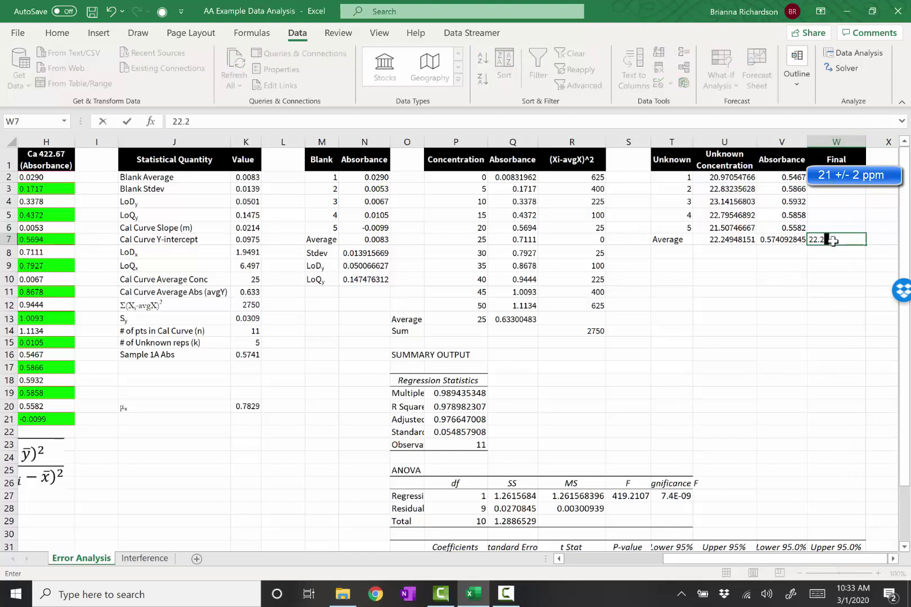
pyautogui.write(' ±')
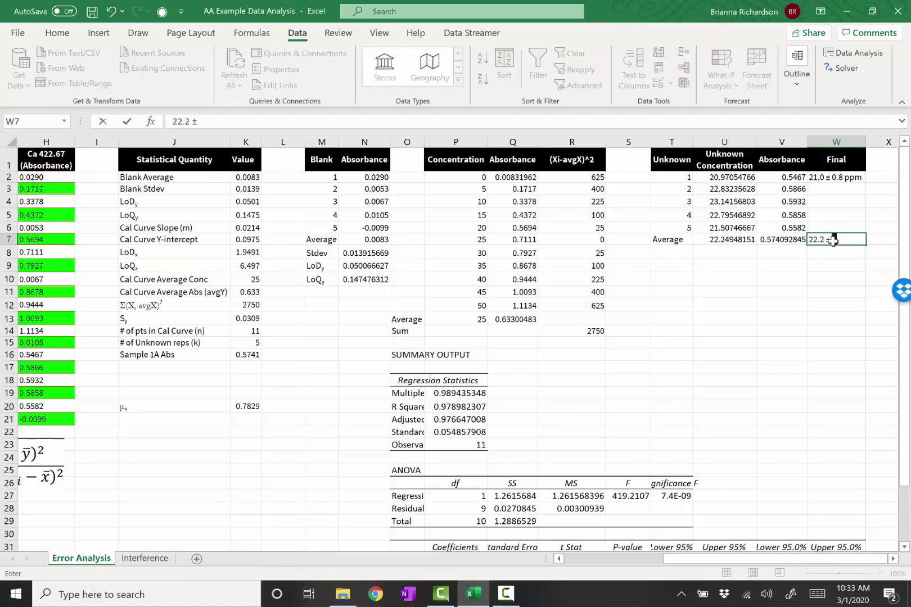
pyautogui.write(' 0.8 ppm')
pyautogui.press('Return')
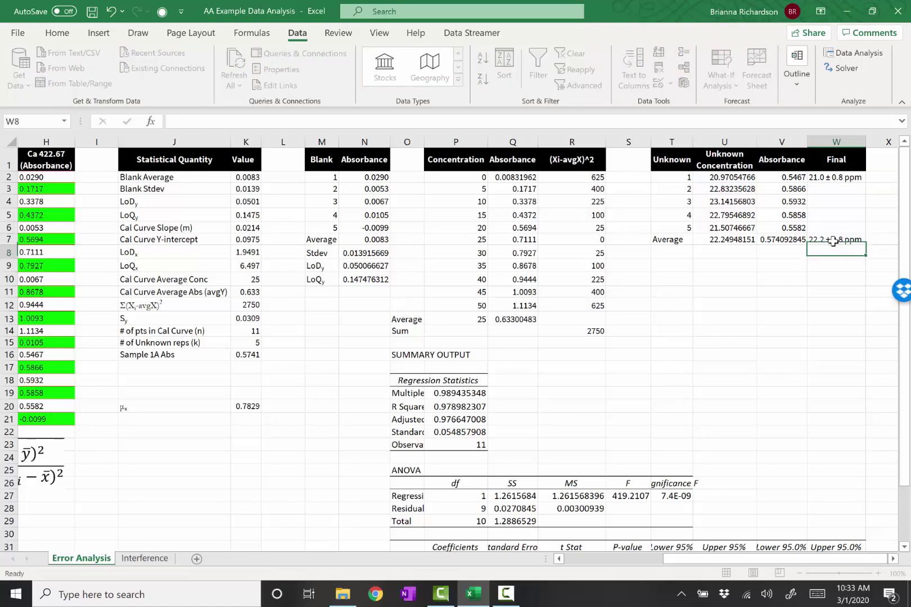
pyautogui.click(834, 239)
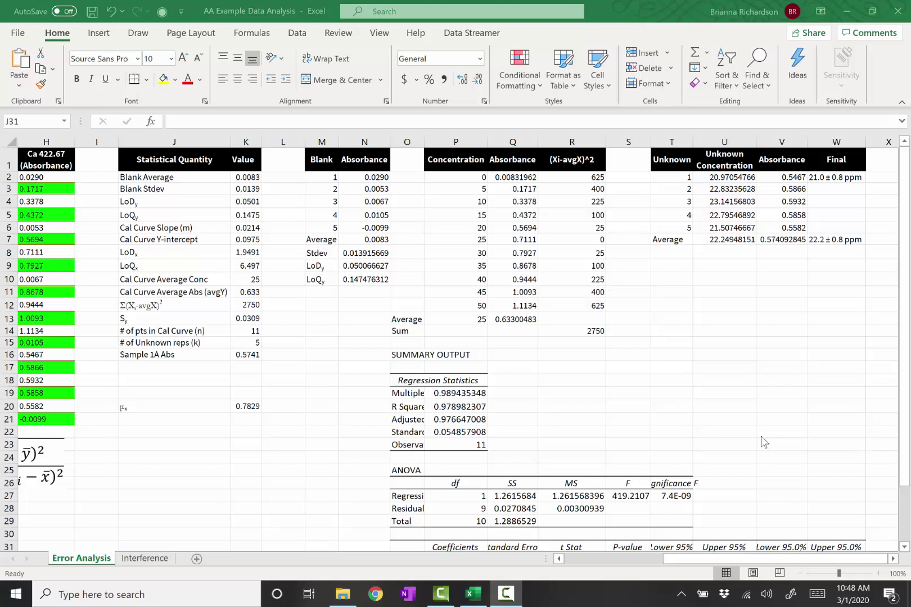
# Start an F-Test Two-Sample for Variances data analysis on the Interference sheet
pyautogui.click(145, 558)
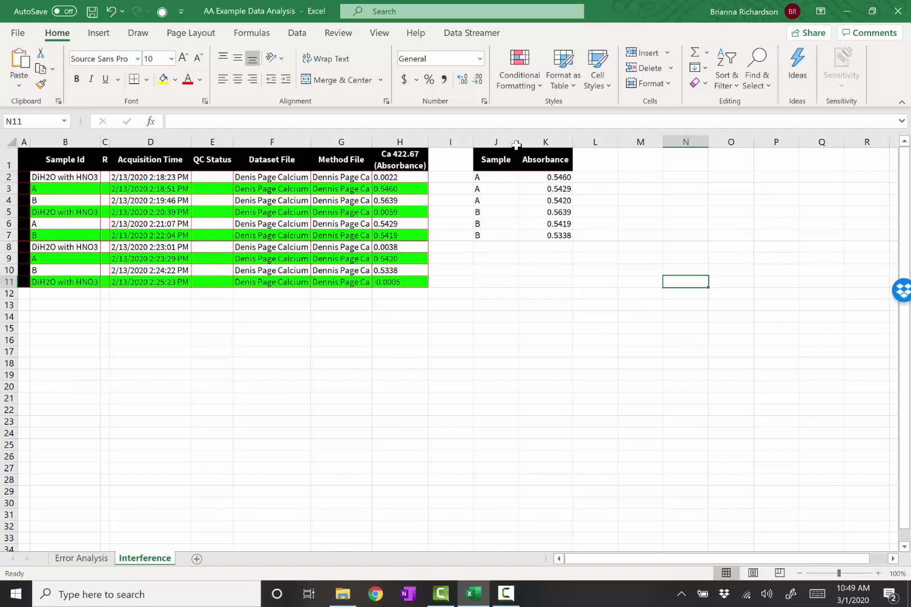
pyautogui.click(300, 35)
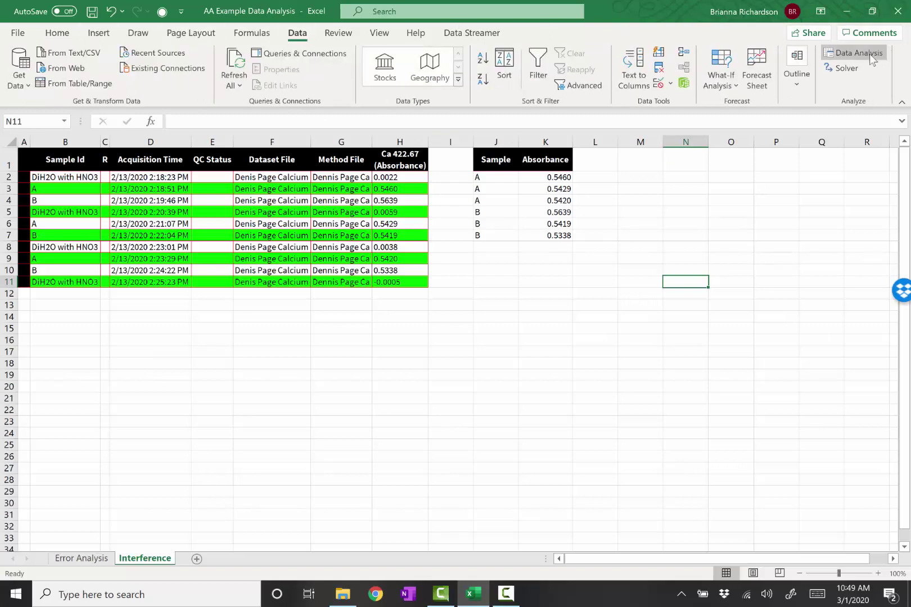
pyautogui.click(869, 57)
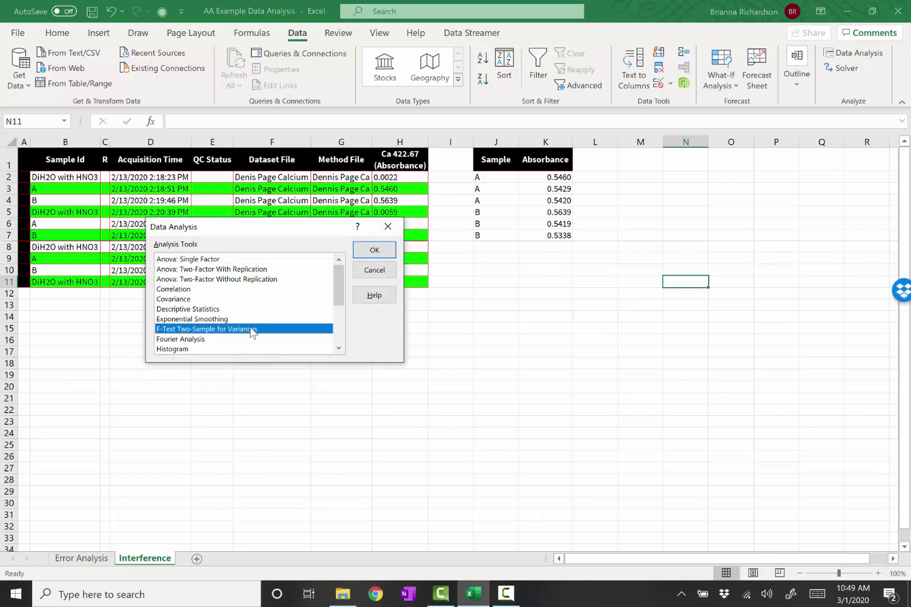
pyautogui.click(387, 253)
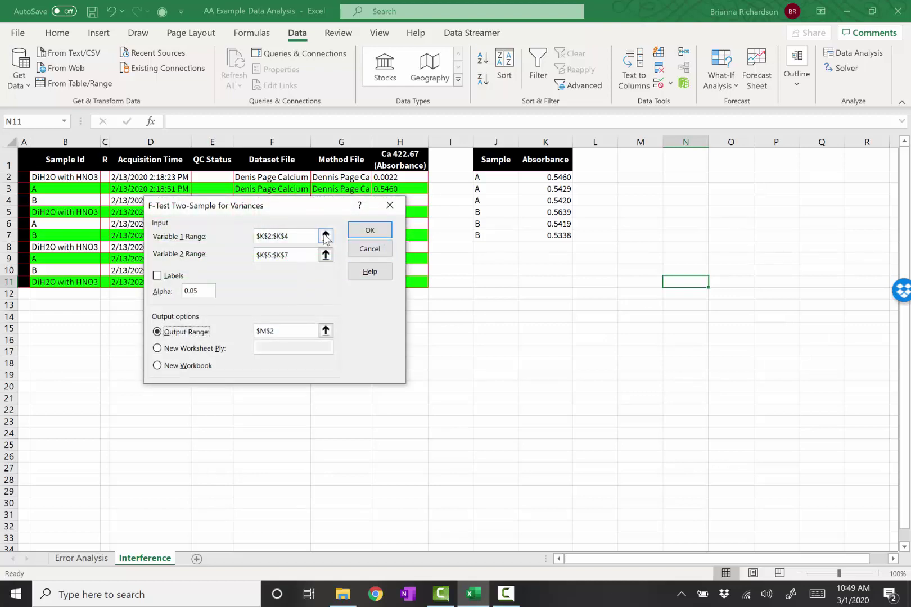
# Set the F-test's Variable 1 range to $K$2:$K$4 and its Variable 2 range to $K$5:$K$7
pyautogui.click(328, 237)
pyautogui.moveTo(549, 177); pyautogui.dragTo(550, 200)
pyautogui.click(397, 223)
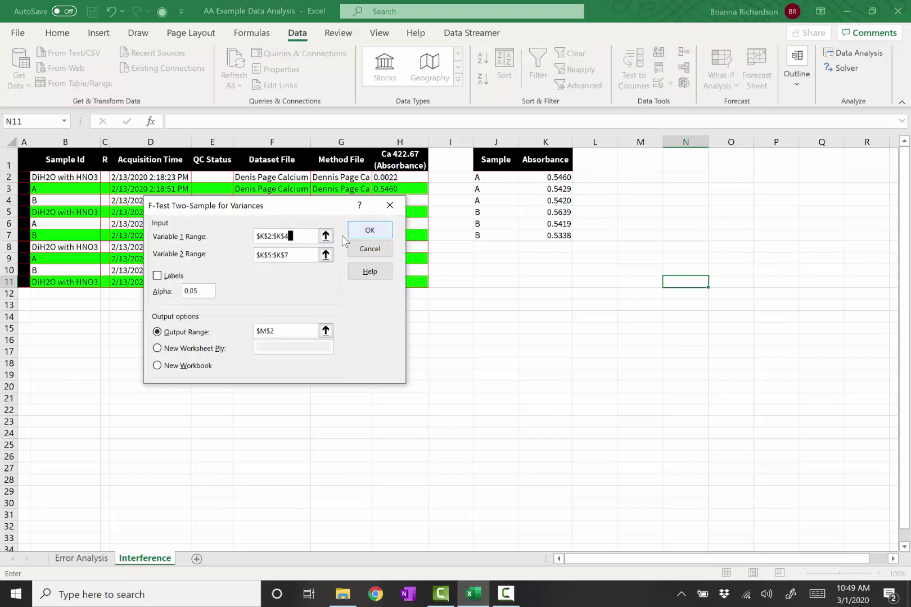
pyautogui.click(326, 255)
pyautogui.moveTo(549, 212); pyautogui.dragTo(550, 239)
pyautogui.click(398, 222)
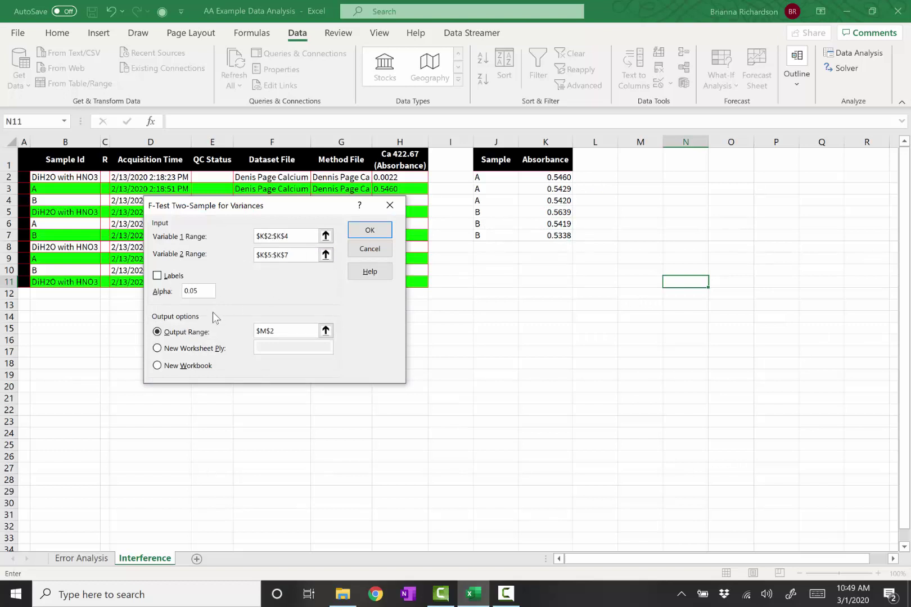
# Set the F-test's output range to $M$2 and run the analysis
pyautogui.click(326, 331)
pyautogui.click(636, 176)
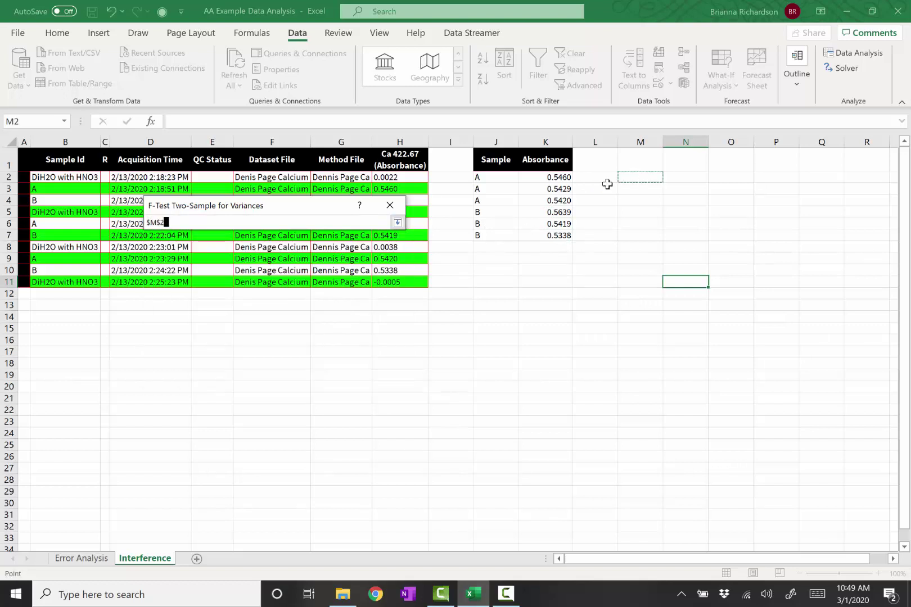
pyautogui.click(398, 223)
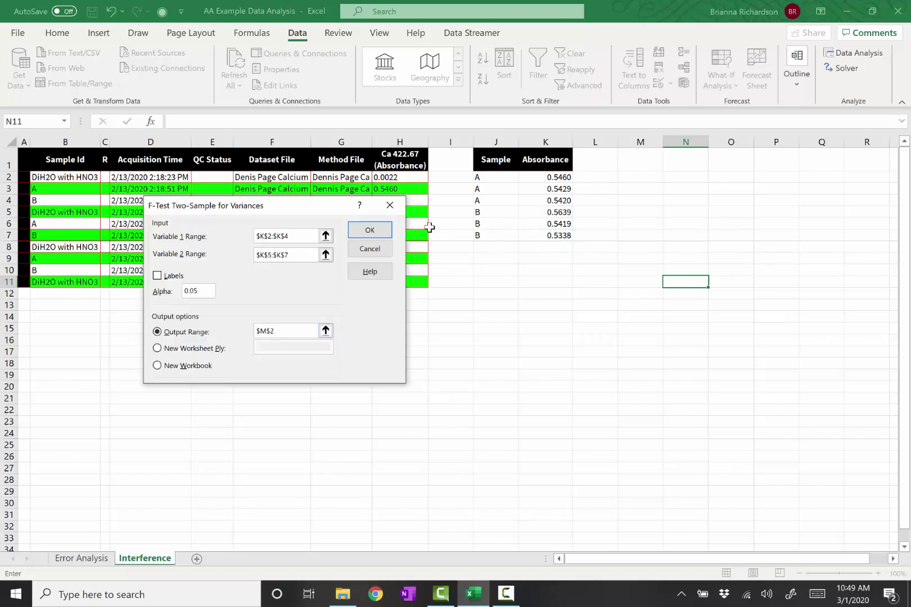
pyautogui.click(369, 230)
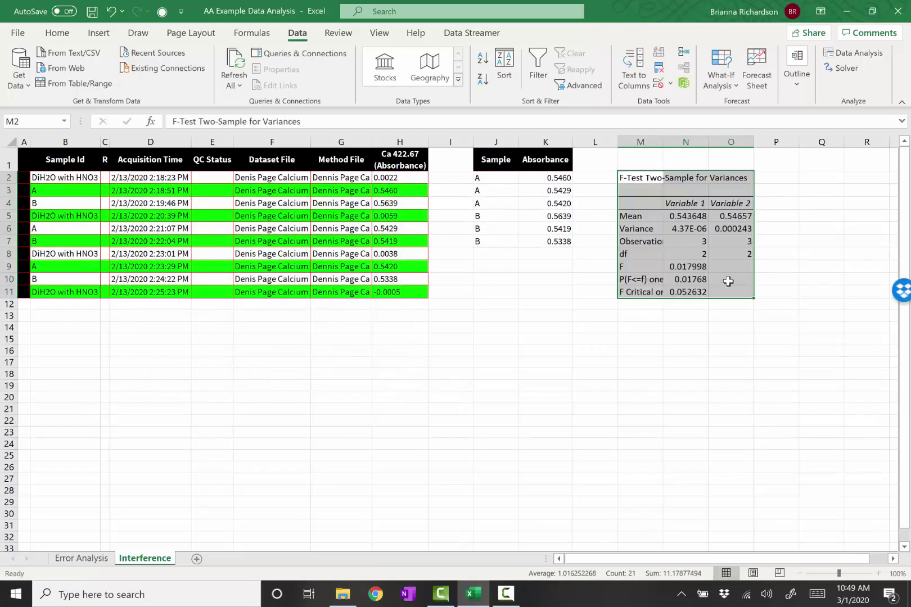
# Highlight the F value in N9 and the F Critical value in N11 with yellow fill
pyautogui.click(690, 267)
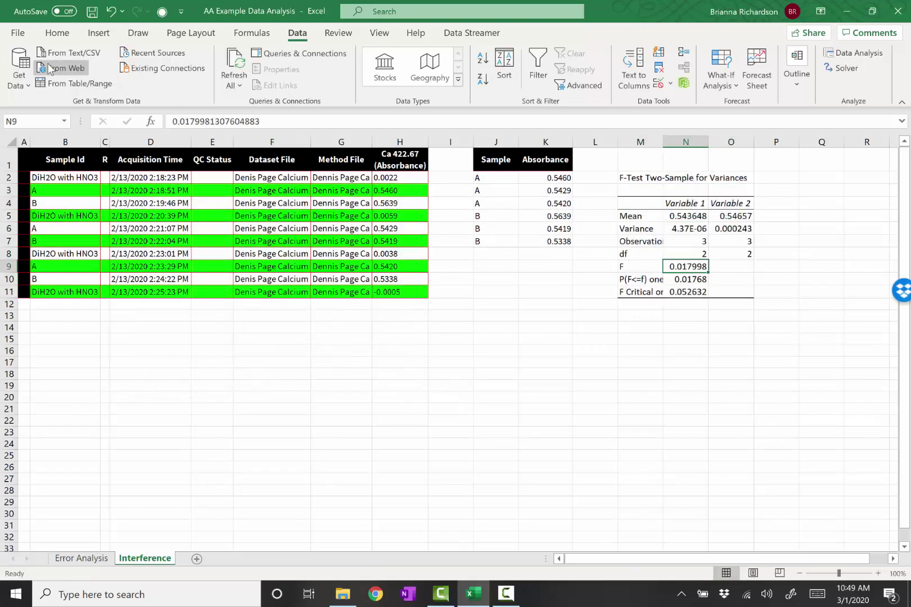
pyautogui.click(62, 35)
pyautogui.click(162, 79)
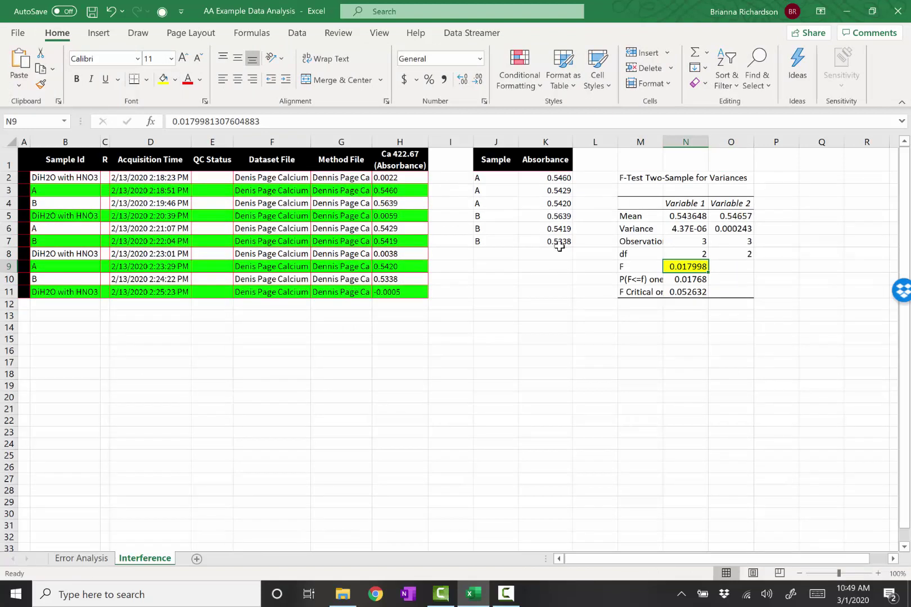
pyautogui.click(691, 291)
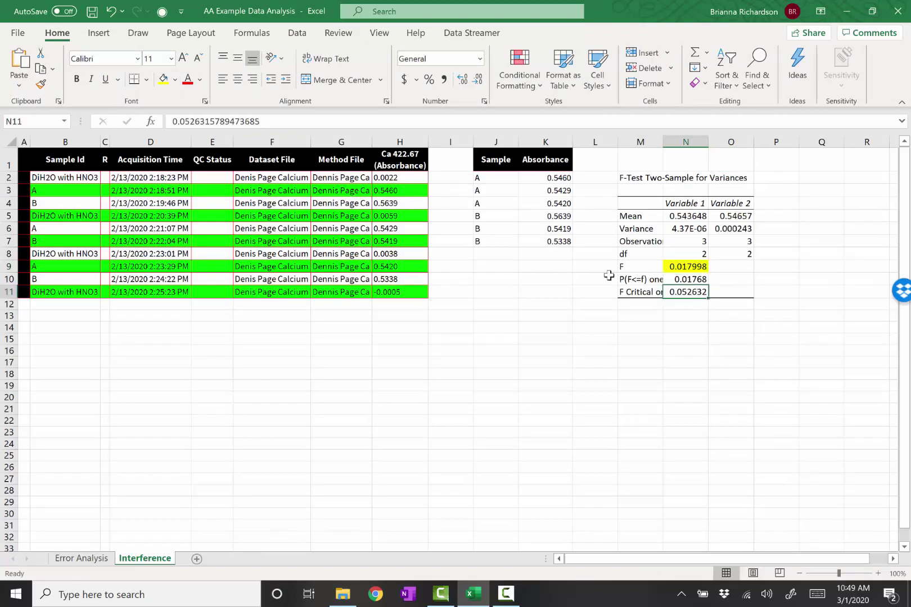
pyautogui.click(163, 79)
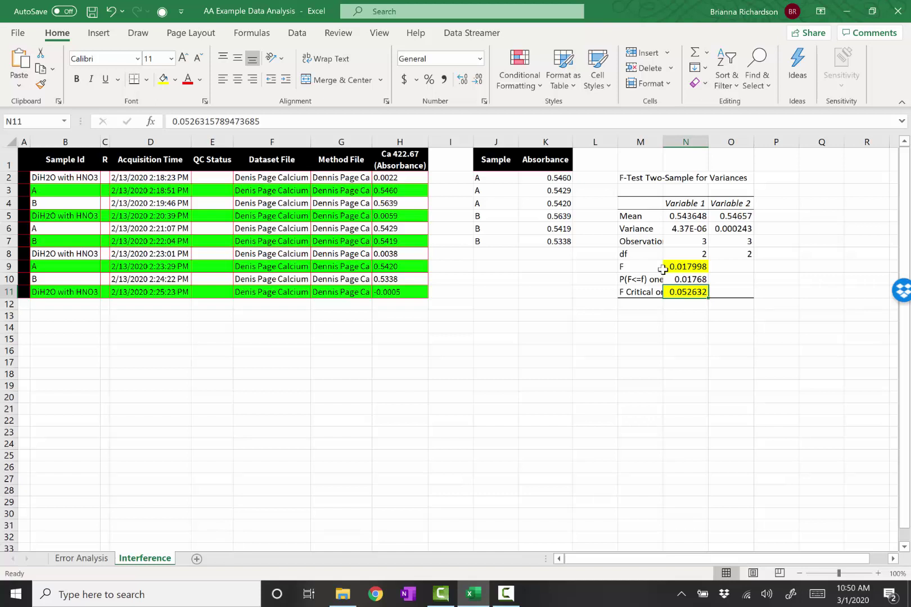
# Enter the conclusion "Equal variances" in M13 below the F-test output
pyautogui.click(643, 315)
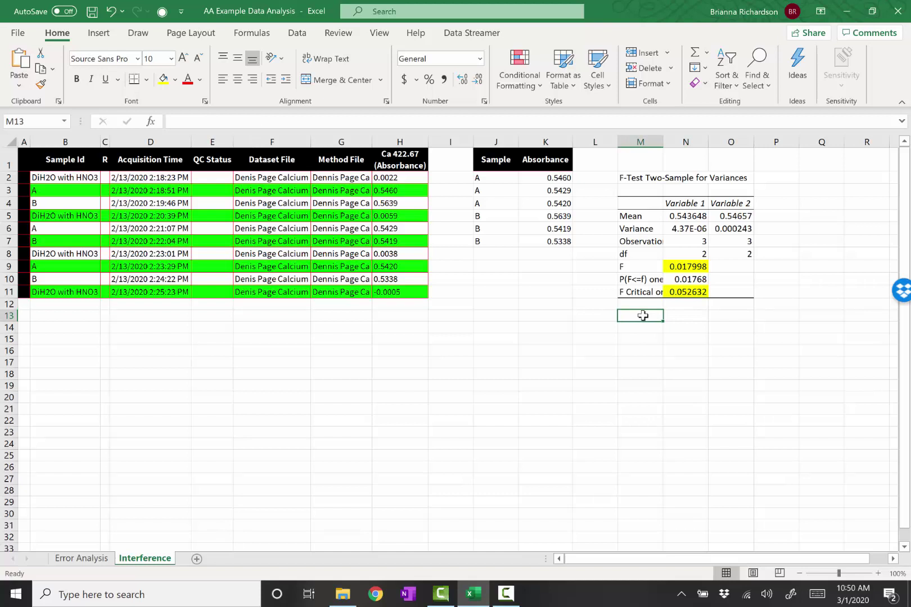
pyautogui.write('Equal var')
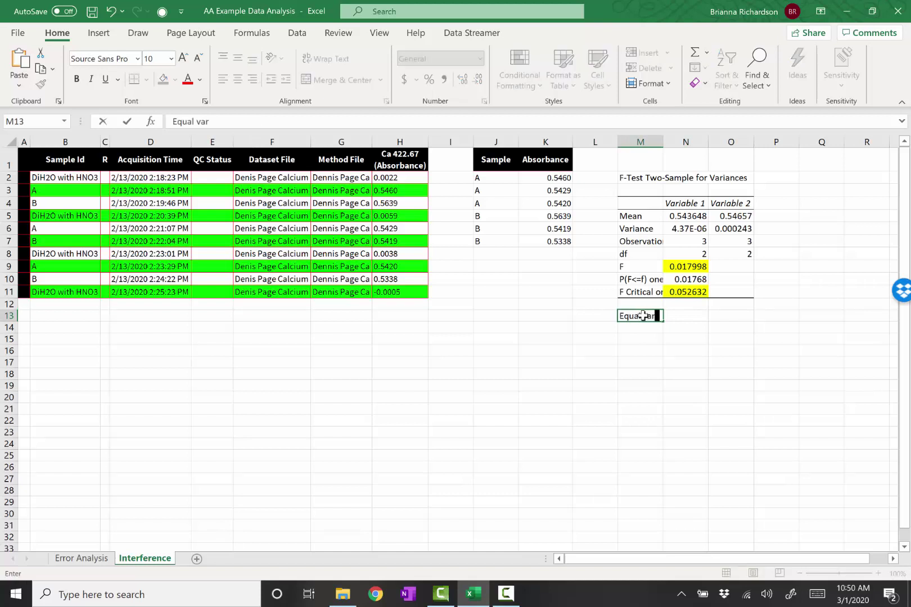
pyautogui.write('iances')
pyautogui.press('Return')
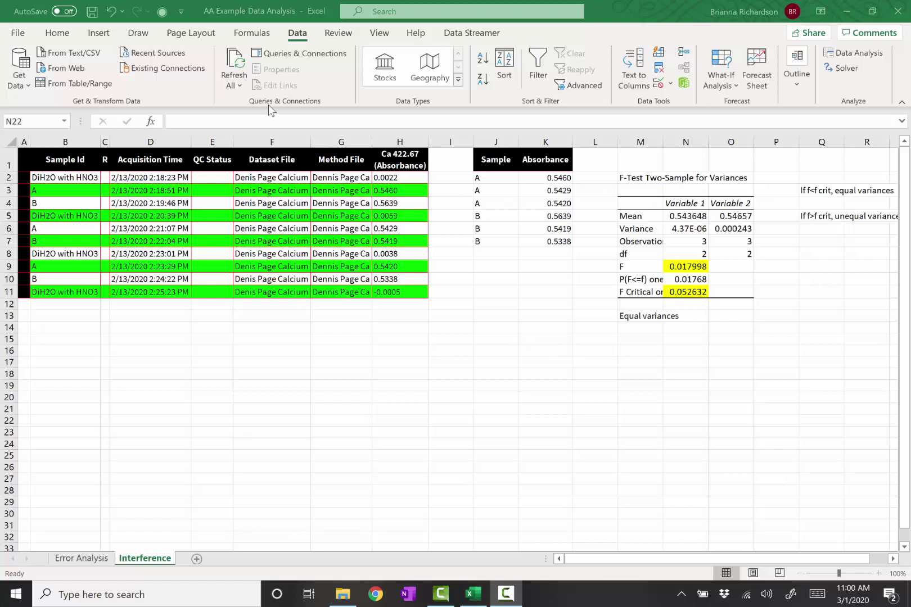
# Start a t-Test: Two-Sample Assuming Equal Variances data analysis
pyautogui.click(849, 62)
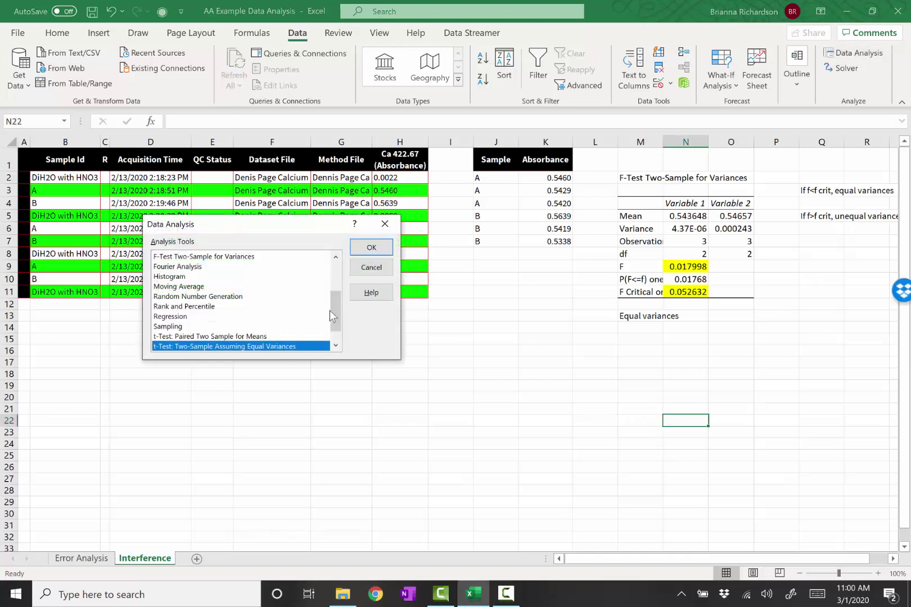
pyautogui.scroll(-1, 334, 316)
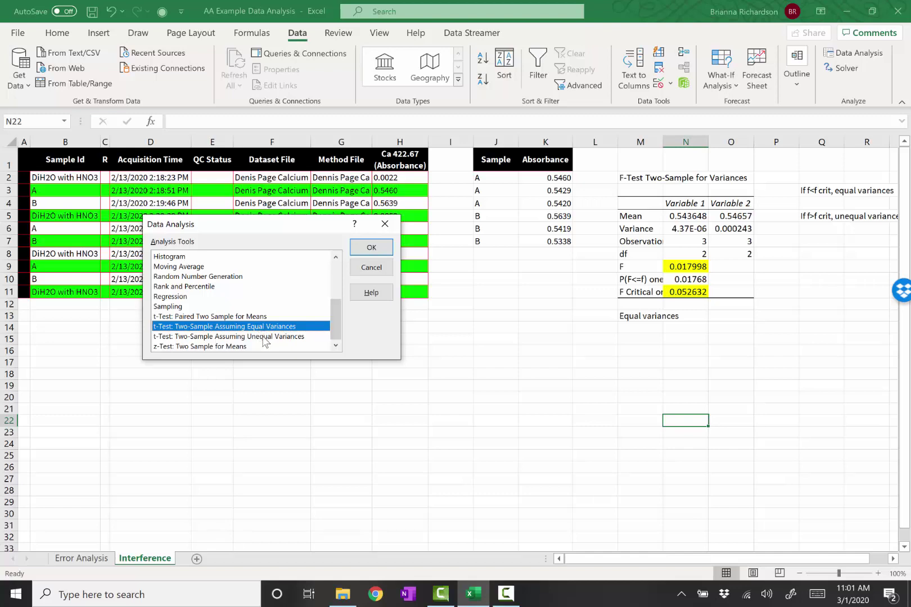
pyautogui.click(364, 251)
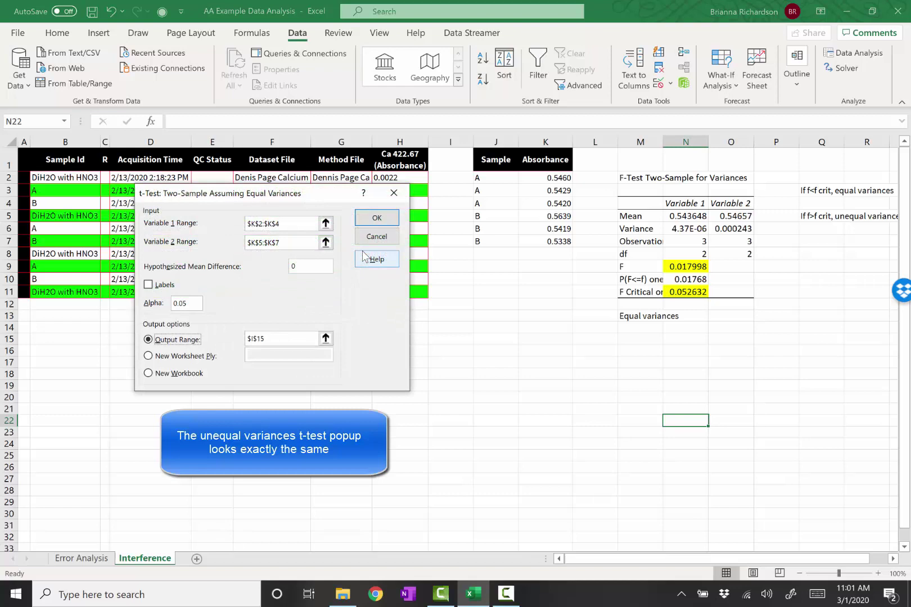
# Set the t-test's Variable 1 range to $K$2:$K$4 and its Variable 2 range to $K$5:$K$7
pyautogui.click(325, 224)
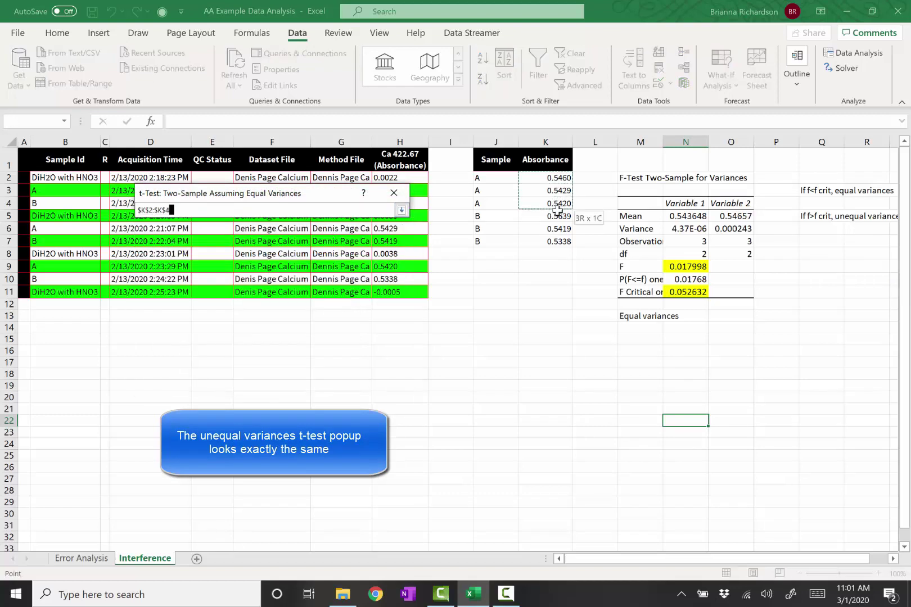
pyautogui.click(402, 212)
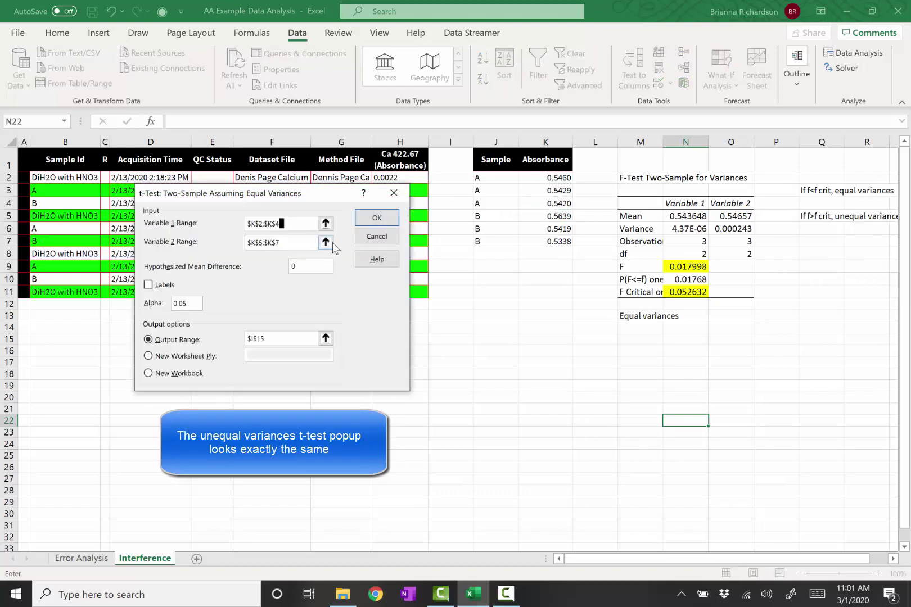
pyautogui.click(325, 237)
pyautogui.click(554, 216)
pyautogui.moveTo(554, 216); pyautogui.dragTo(557, 241)
# Set the t-test's output range to $I$14 and run the analysis
pyautogui.click(326, 339)
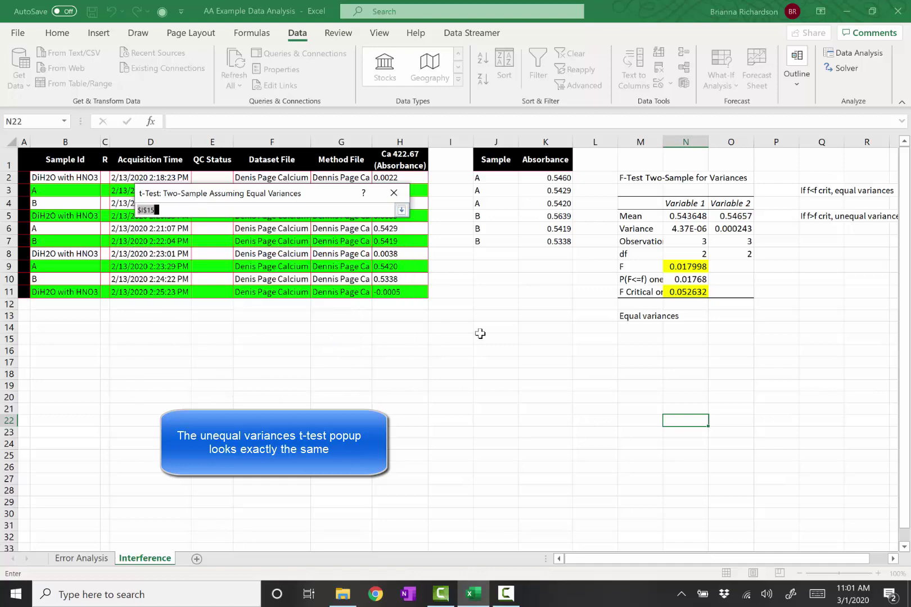
pyautogui.click(482, 327)
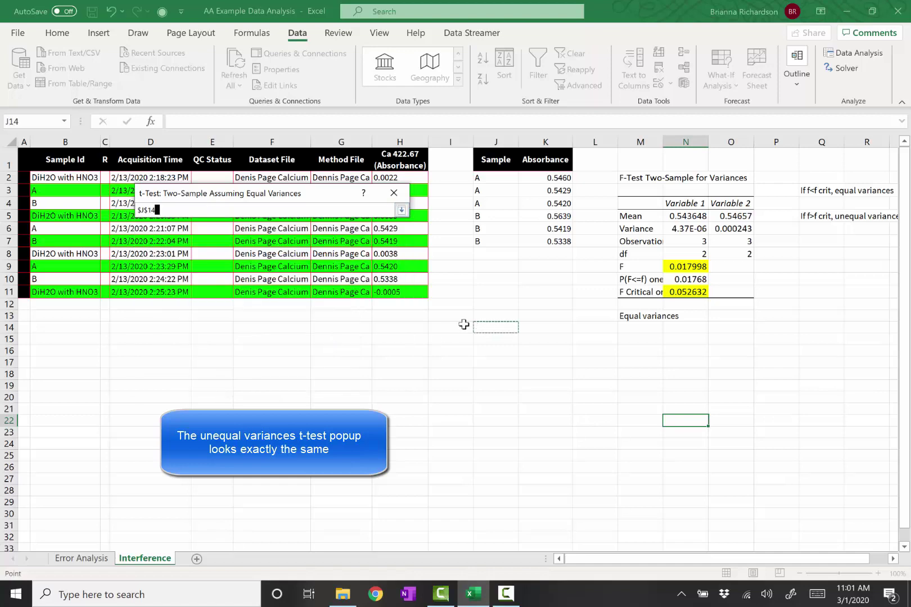
pyautogui.click(463, 325)
pyautogui.click(401, 210)
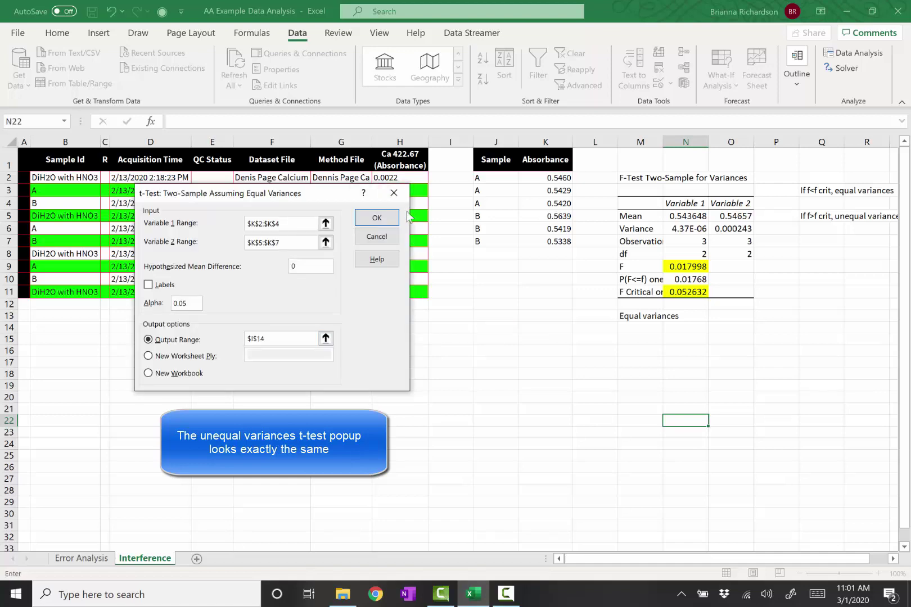
pyautogui.click(388, 218)
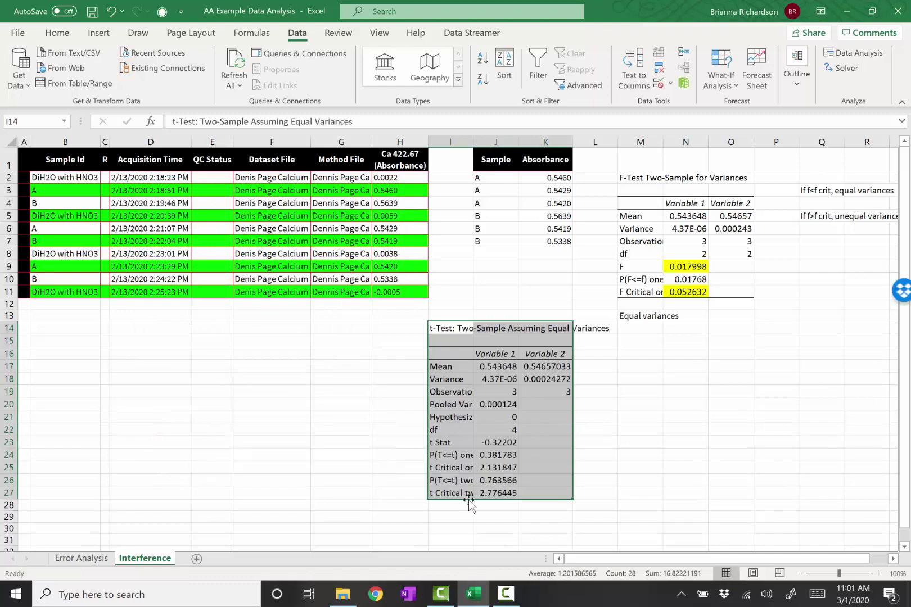
# Highlight the t Stat value in J23 and the two-tail t Critical value in J27 with yellow fill
pyautogui.click(509, 442)
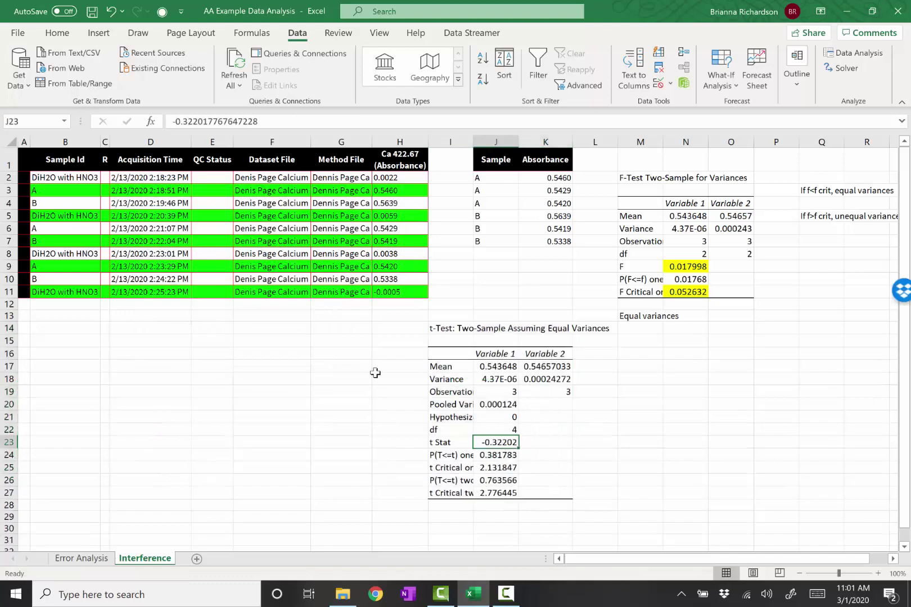
pyautogui.click(57, 32)
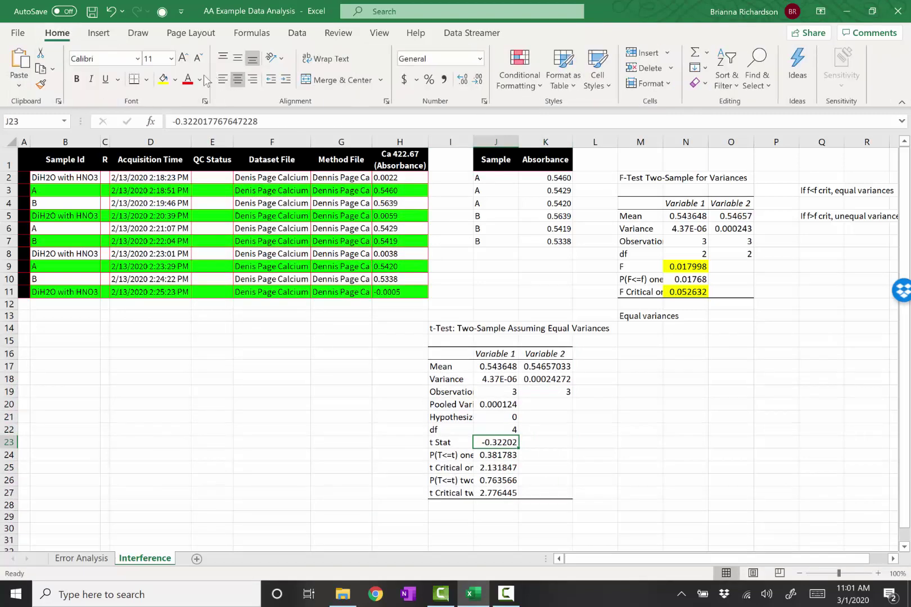
pyautogui.click(164, 80)
pyautogui.click(503, 493)
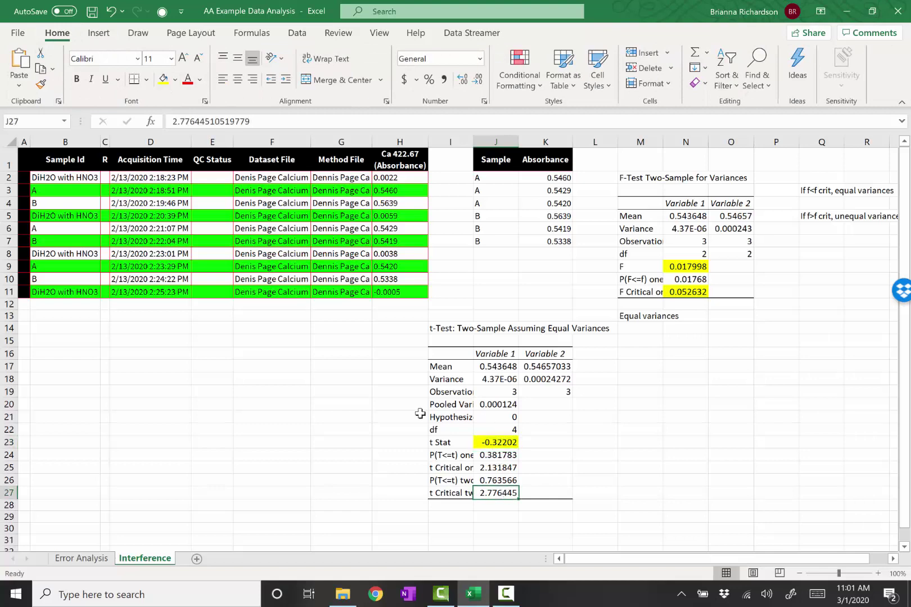
pyautogui.click(163, 81)
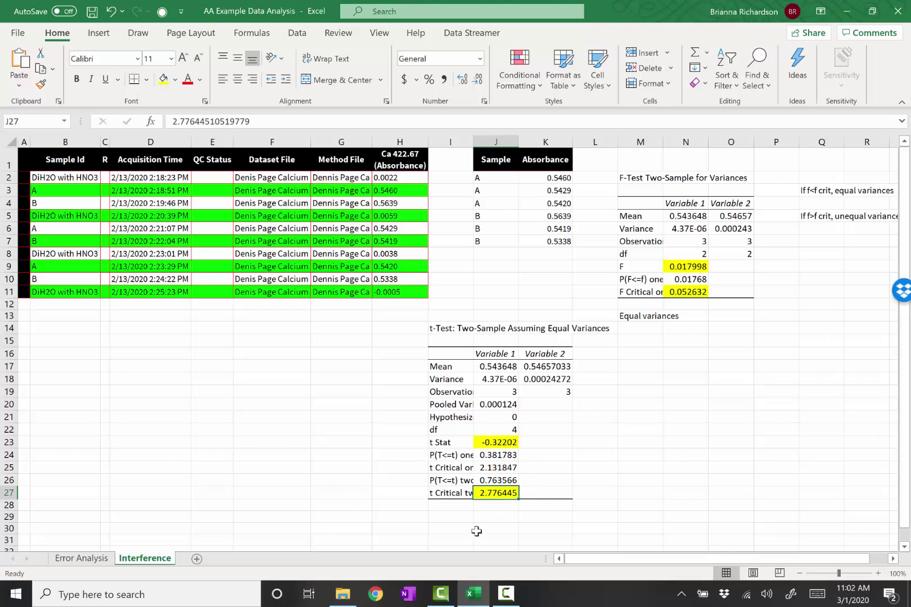
# Enter the conclusion "Insignificant" in I29 below the t-test output
pyautogui.click(442, 518)
pyautogui.write('Insignificant')
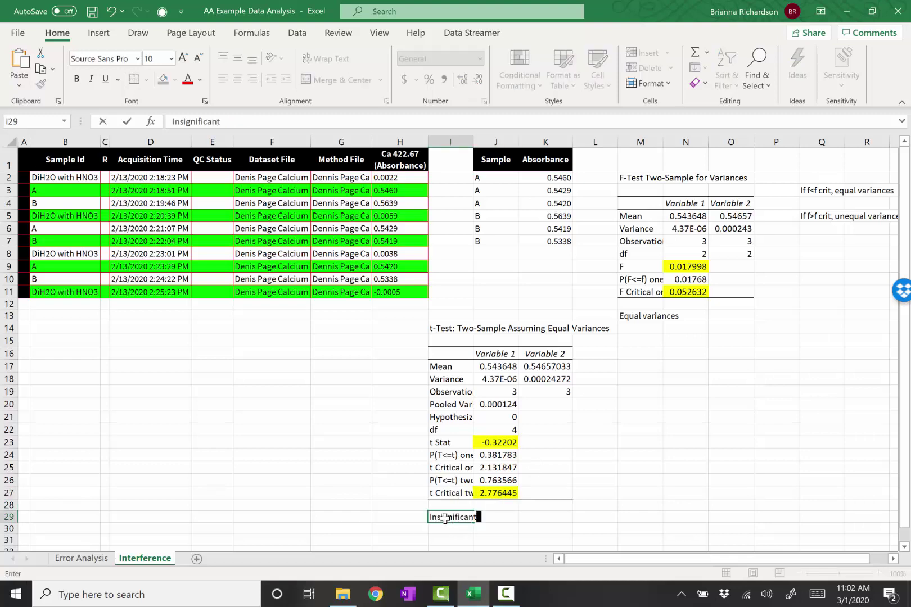
pyautogui.press('Return')
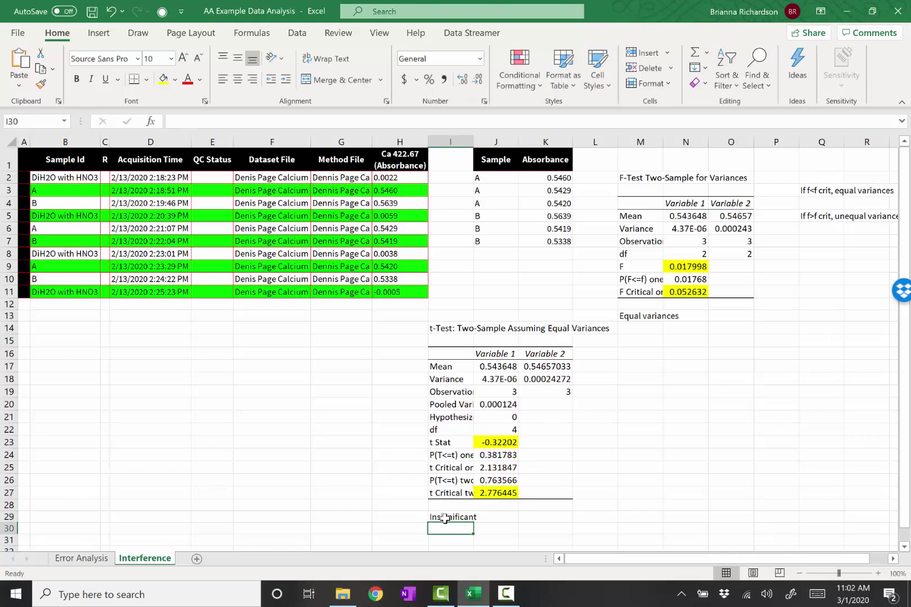